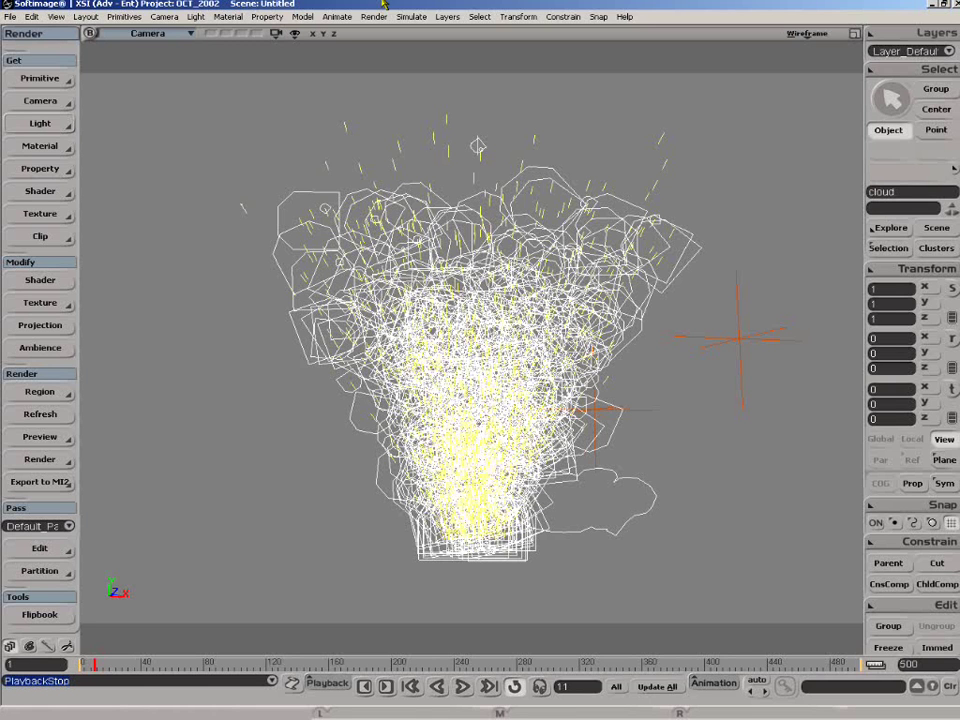
Open the Render Tree of the cloud material and spread out the Particle_Renderer and cloud_Material nodes.
key(s)
key(7)
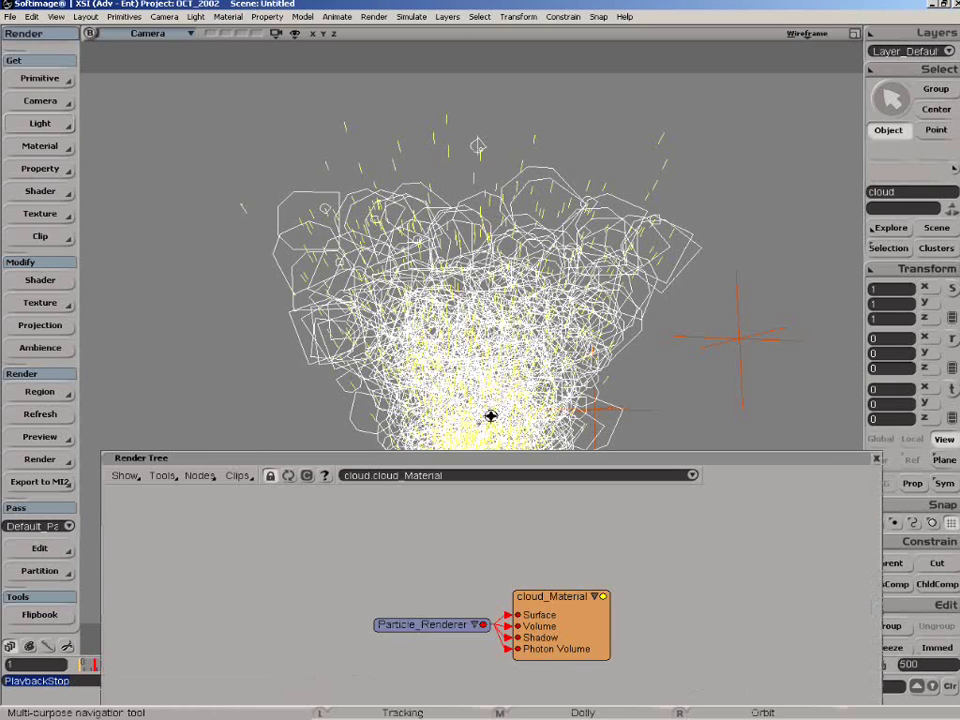
drag(473, 459, 342, 397)
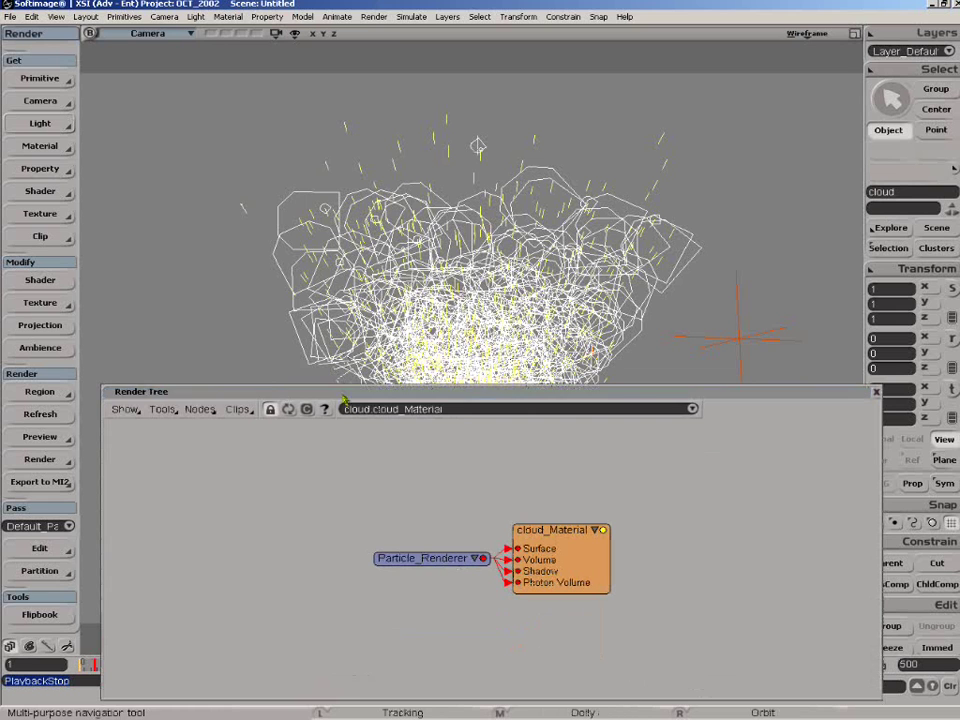
drag(428, 559, 316, 555)
drag(556, 539, 577, 532)
drag(316, 555, 343, 557)
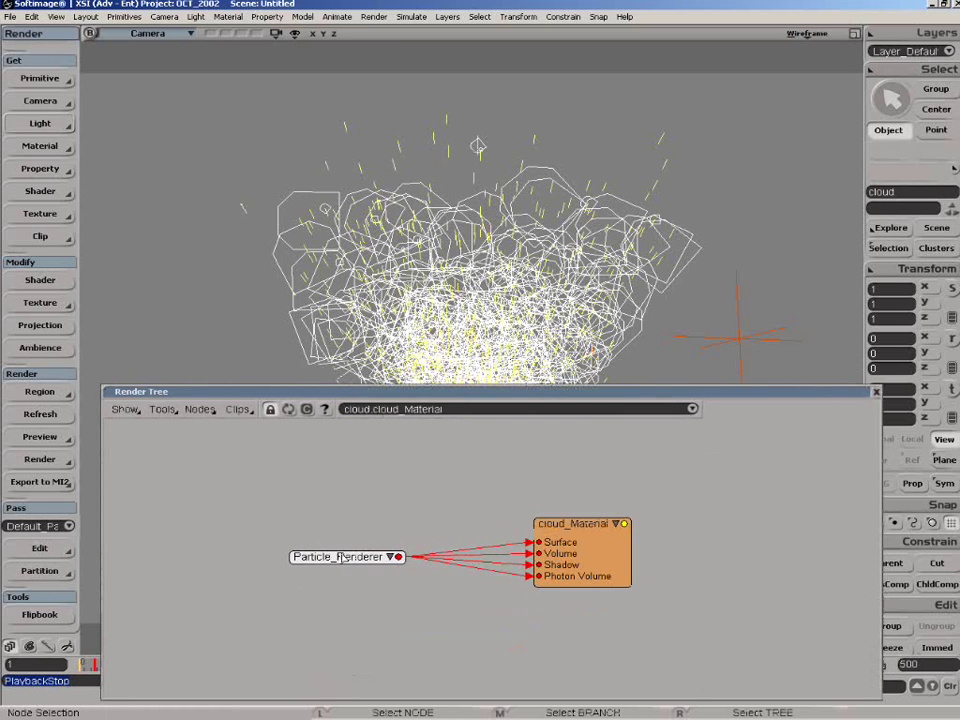
Inspect the BSP tree settings of the Particle_Renderer node and close its properties.
double_click(343, 557)
drag(235, 183, 257, 220)
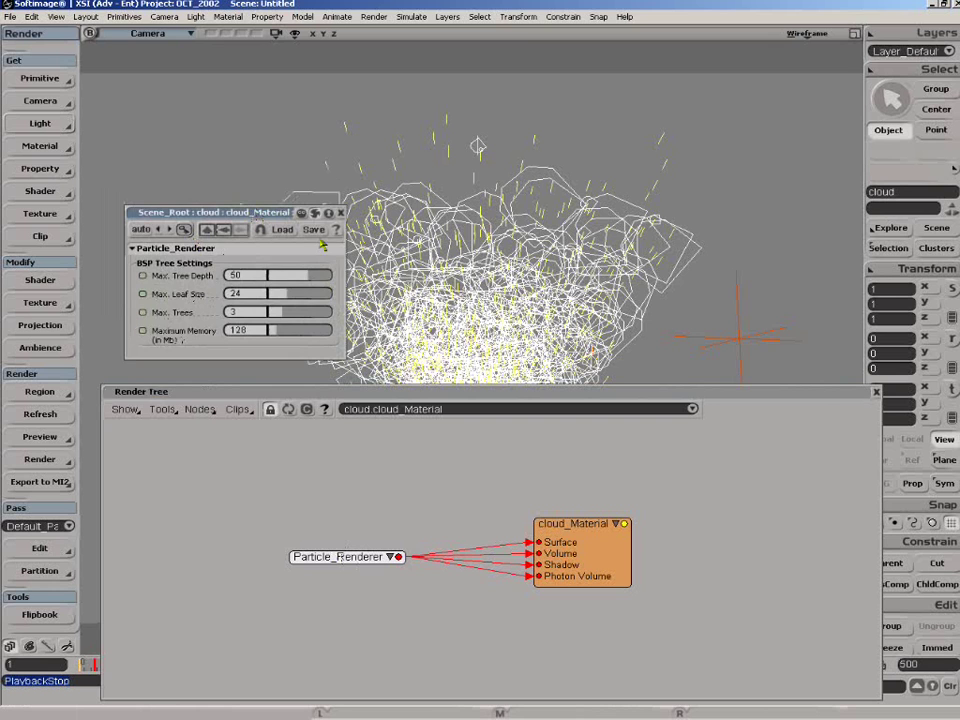
click(340, 213)
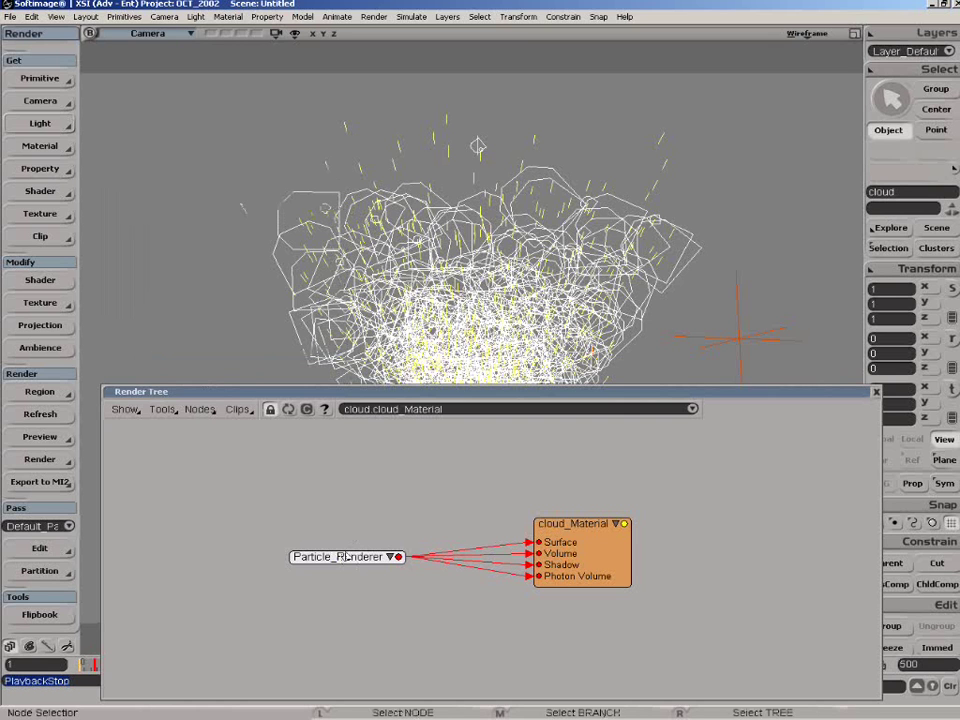
Switch the Render Tree to ParTypes.PType and separate the Particle_Billboard and PType nodes.
click(400, 409)
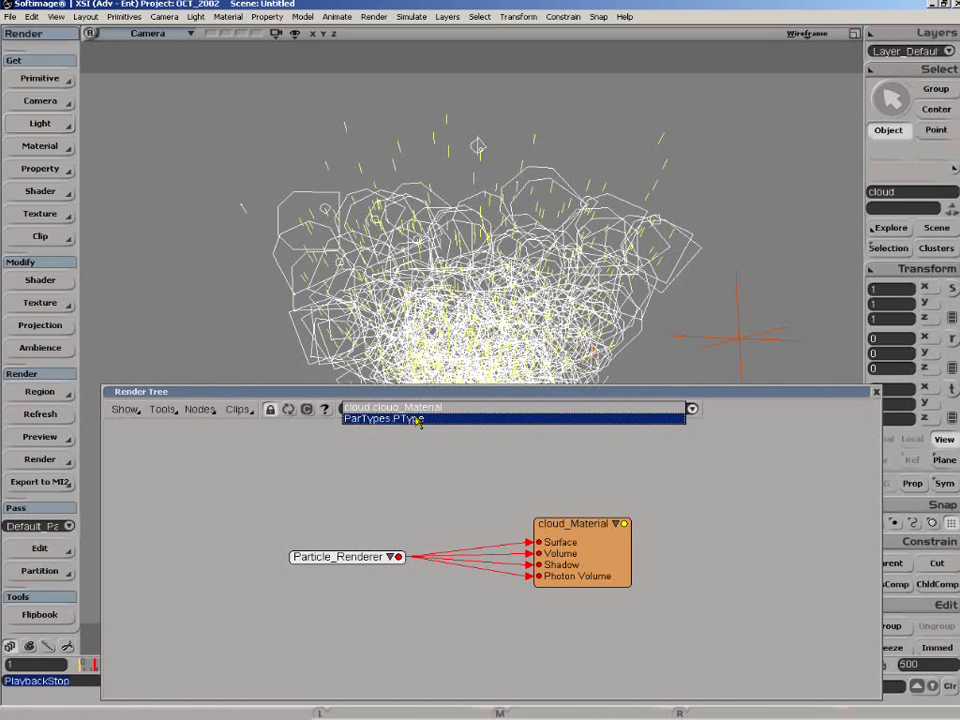
click(420, 424)
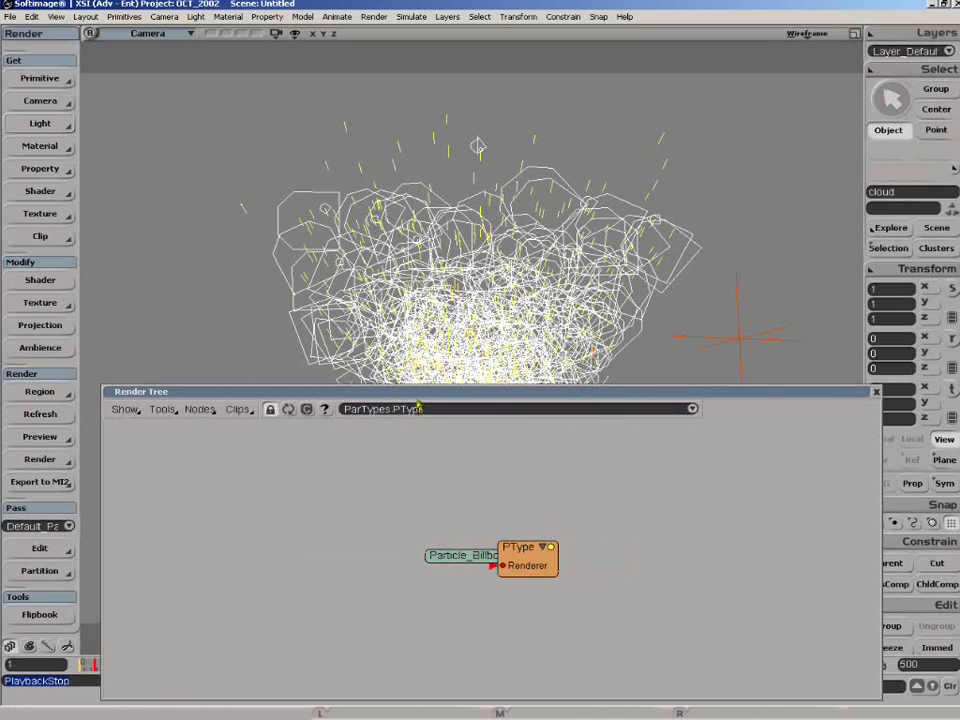
drag(422, 392, 429, 388)
drag(461, 550, 321, 555)
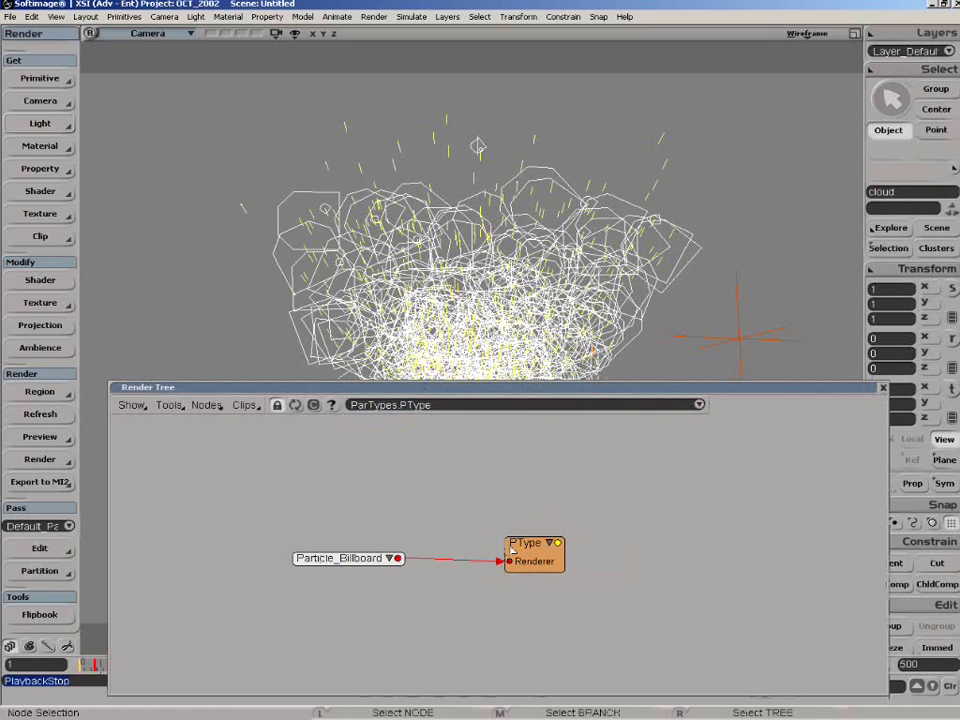
drag(512, 548, 527, 541)
Open the Particle_Billboard shader properties and arrange them clear of the Render Tree window.
double_click(350, 558)
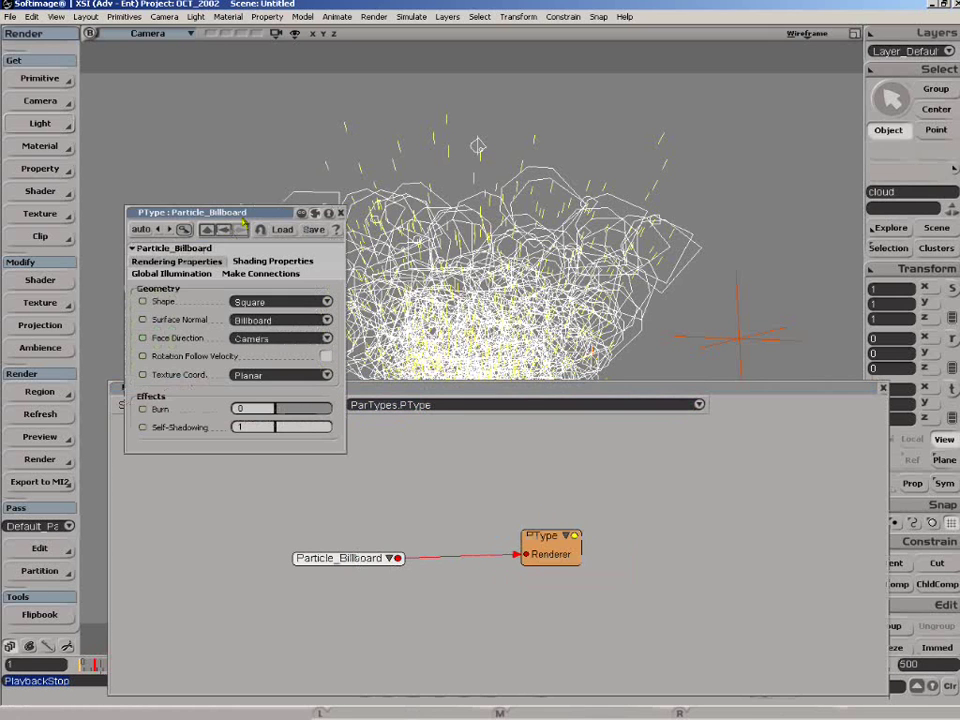
drag(243, 221, 148, 217)
drag(262, 388, 362, 390)
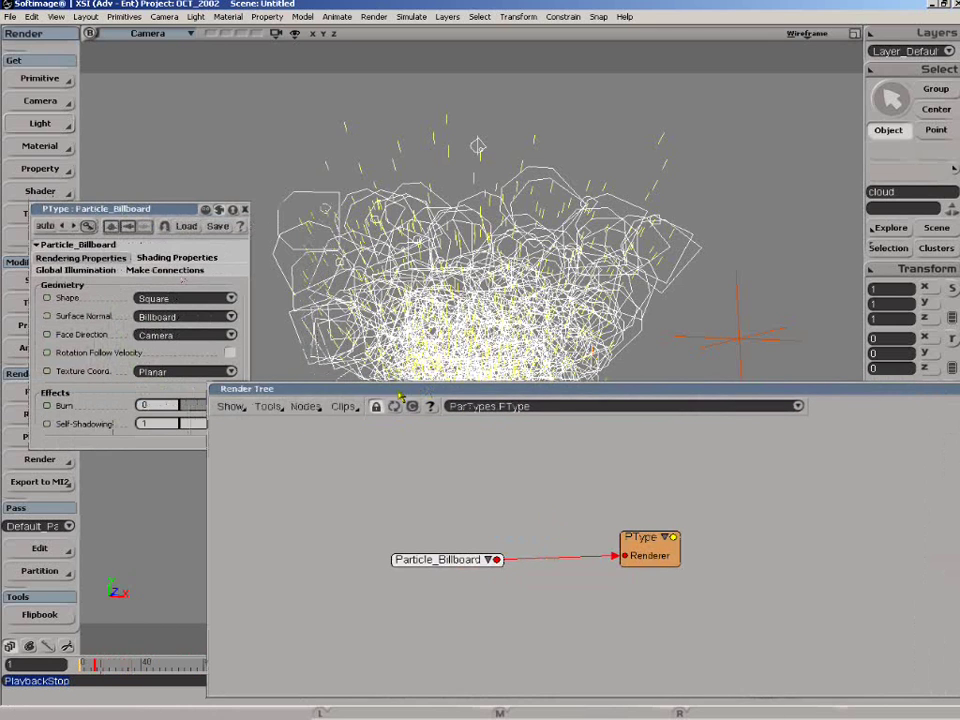
Review the particle shader nodes available for the Render Tree.
click(303, 407)
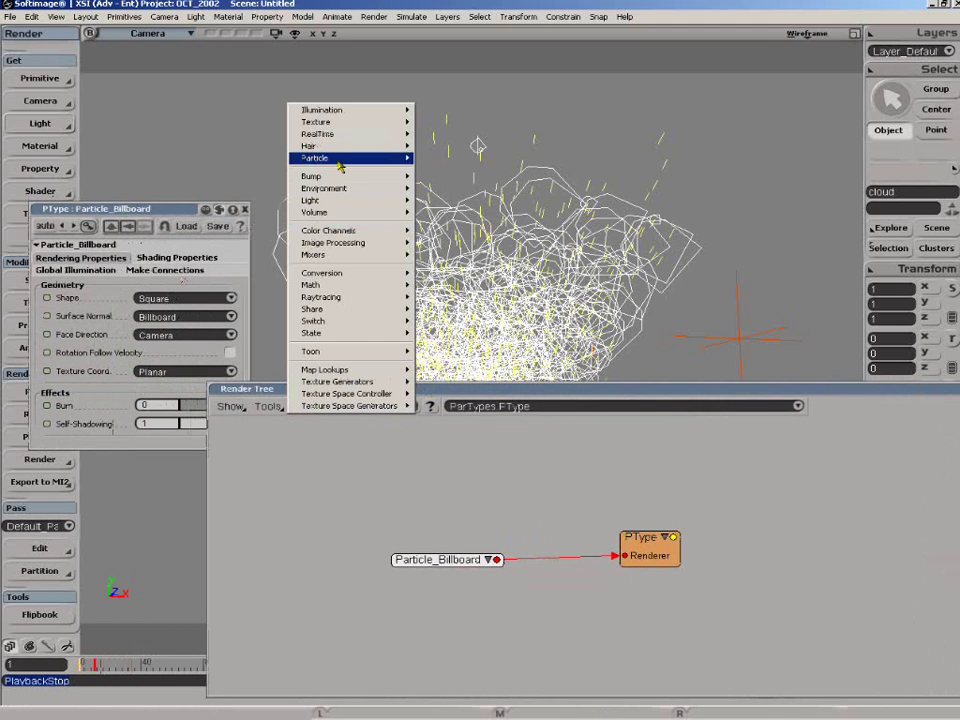
mouse_move(340, 166)
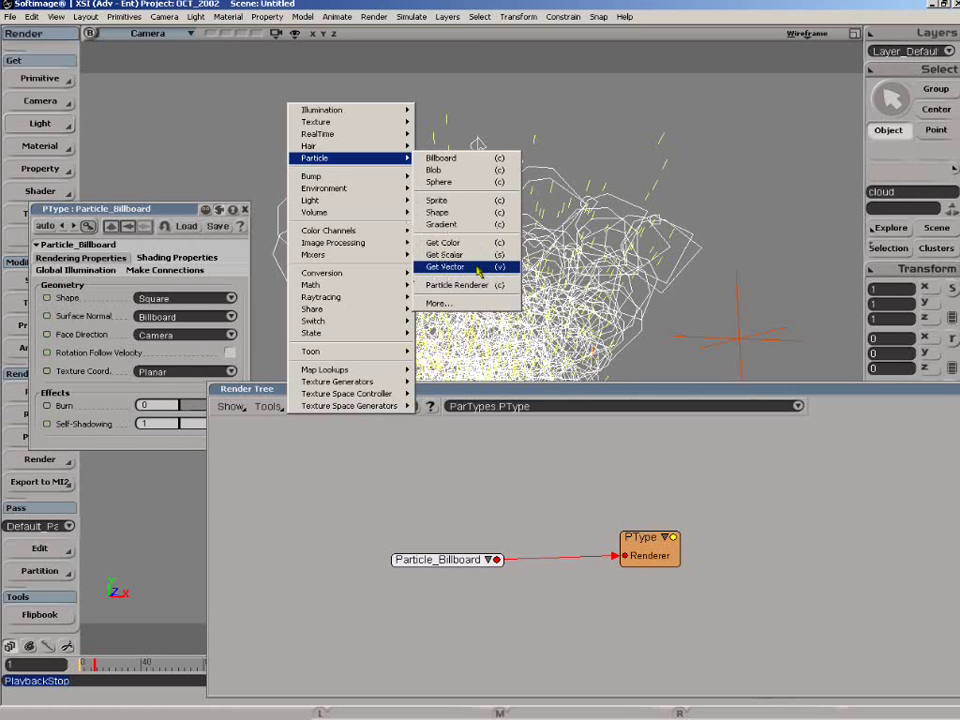
click(185, 211)
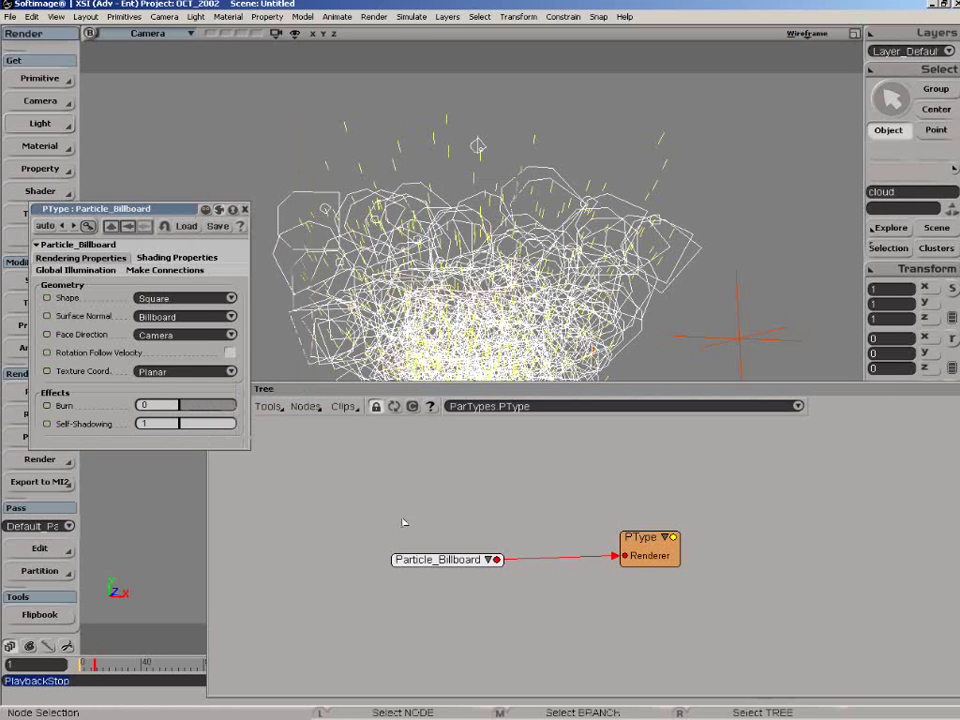
Set the Particle_Billboard shape to Circular and draw a render region over the upper part of the particle cloud.
drag(442, 561, 459, 555)
double_click(459, 555)
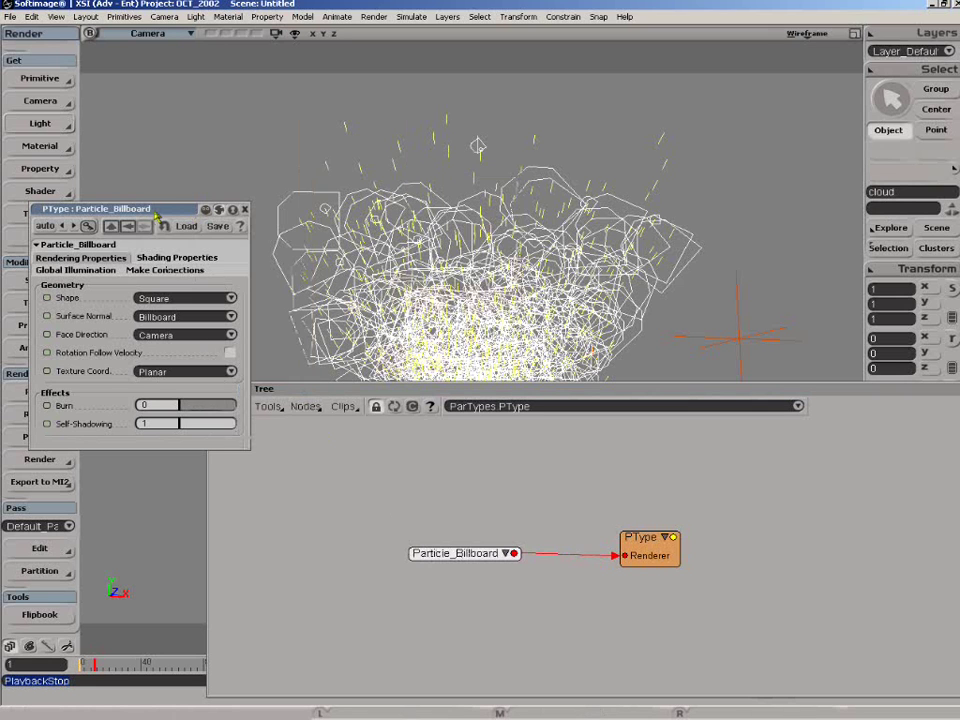
drag(152, 203, 268, 185)
drag(152, 195, 374, 168)
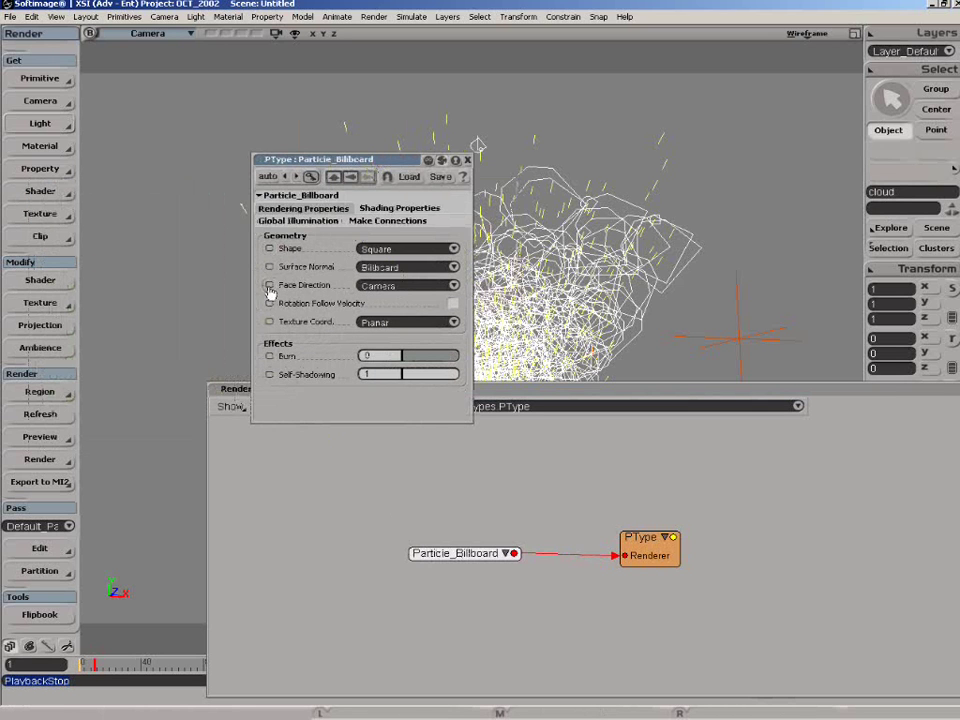
drag(388, 165, 263, 136)
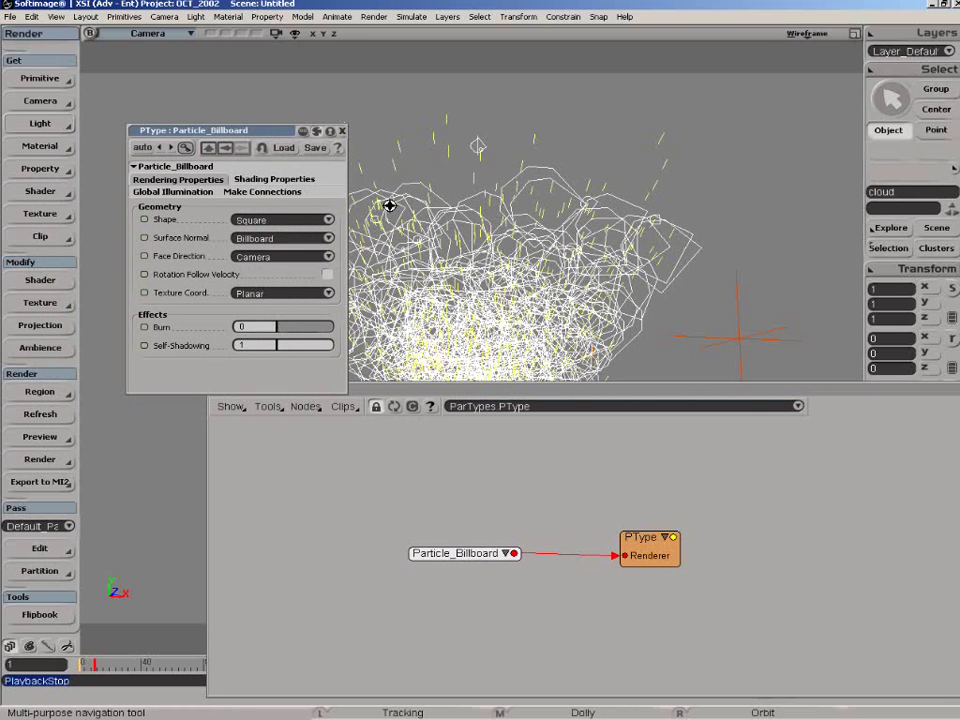
click(245, 221)
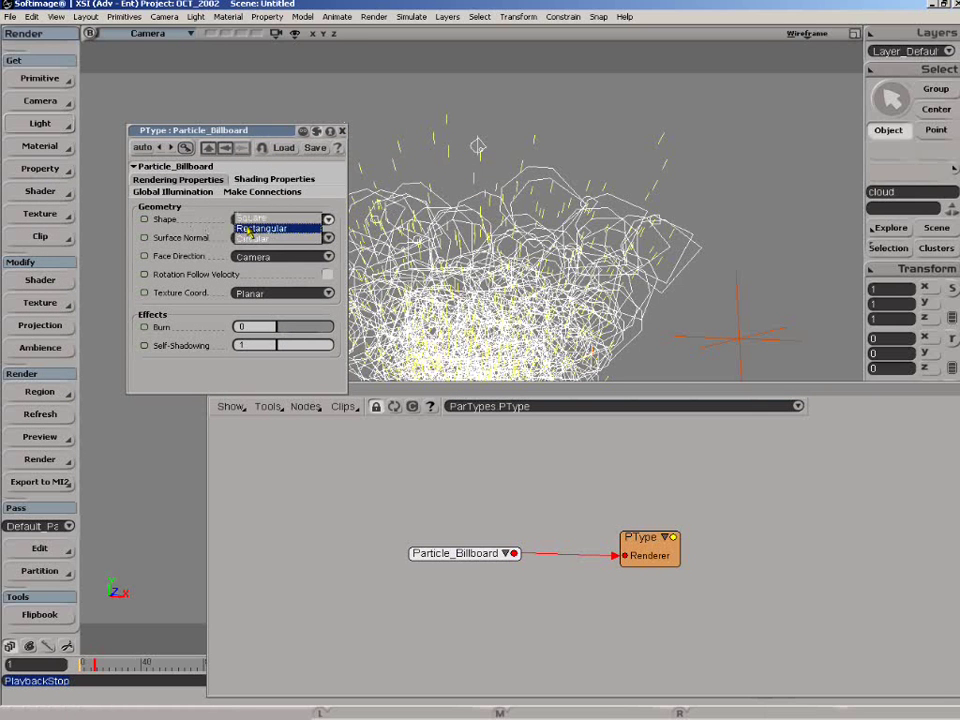
click(255, 240)
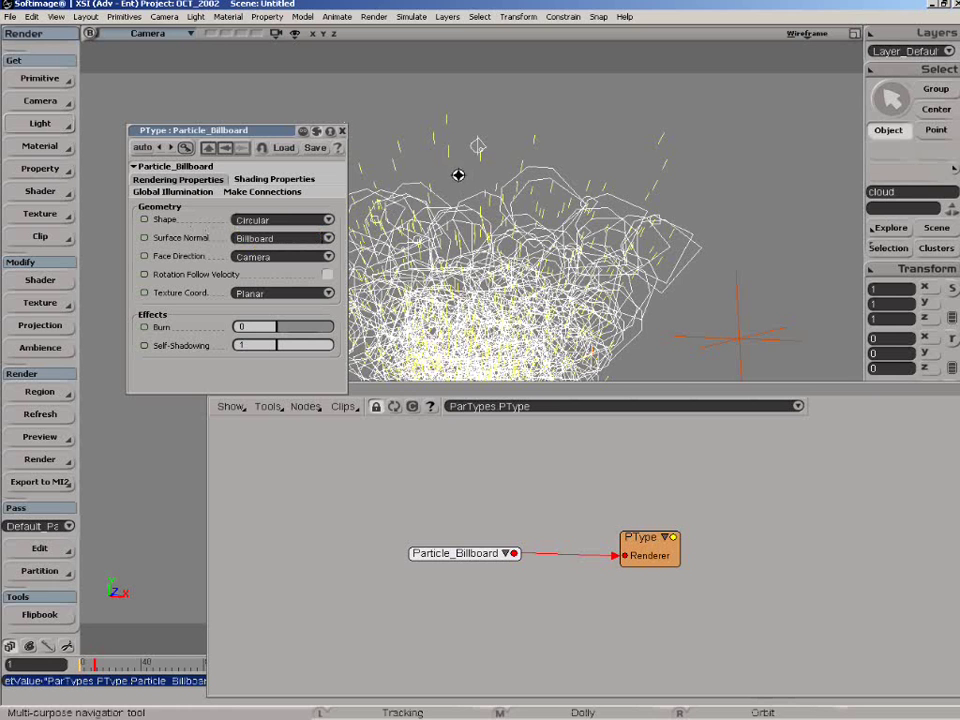
key(q)
drag(399, 133, 704, 373)
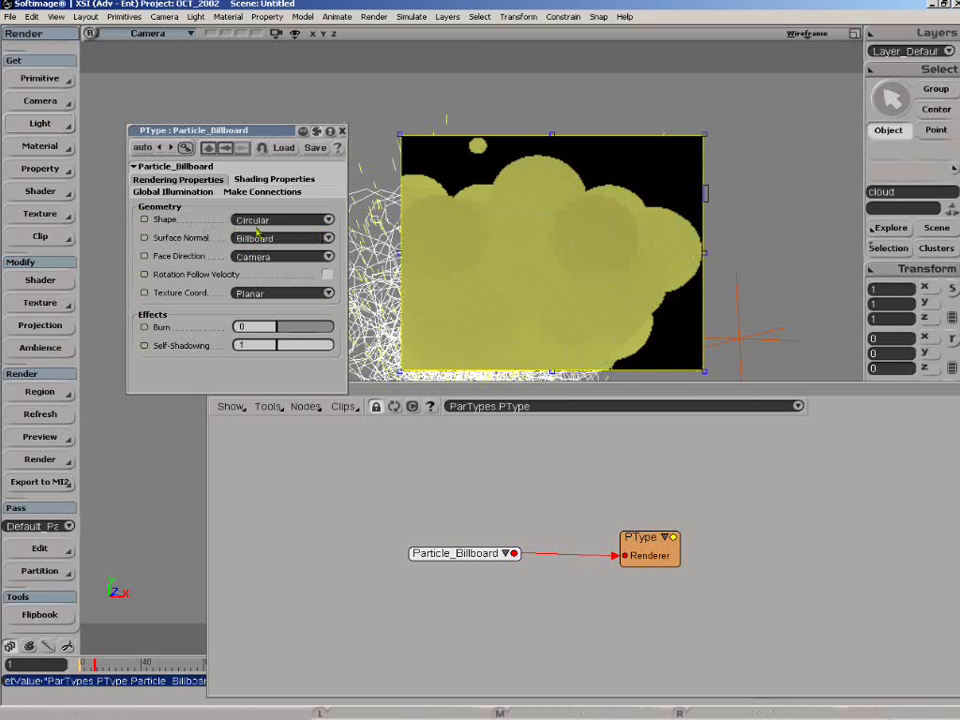
Try the Rectangular billboard shape in the render region and set the shape to Square.
click(255, 227)
click(266, 222)
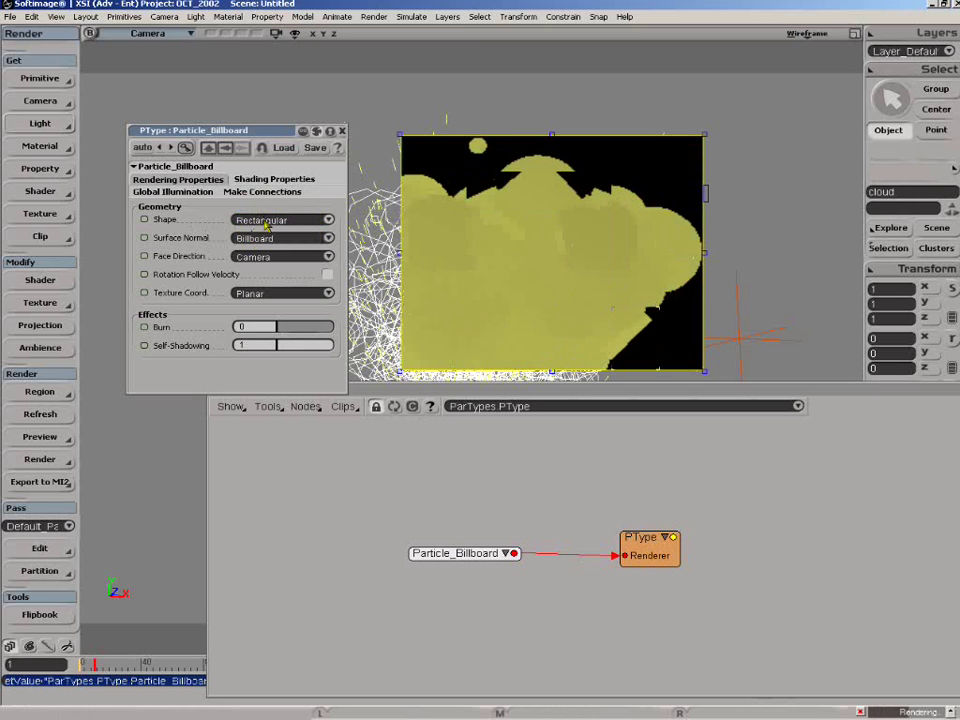
click(266, 221)
click(266, 228)
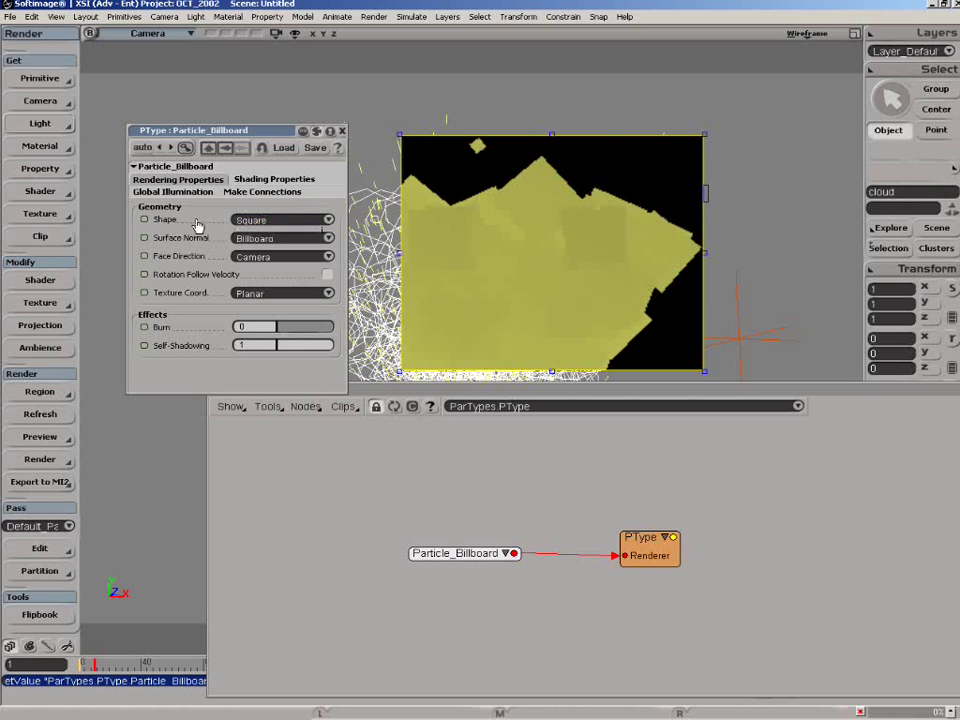
Try the Spherical surface normal on the billboard, restore Billboard, and keep the face direction on Camera.
click(280, 240)
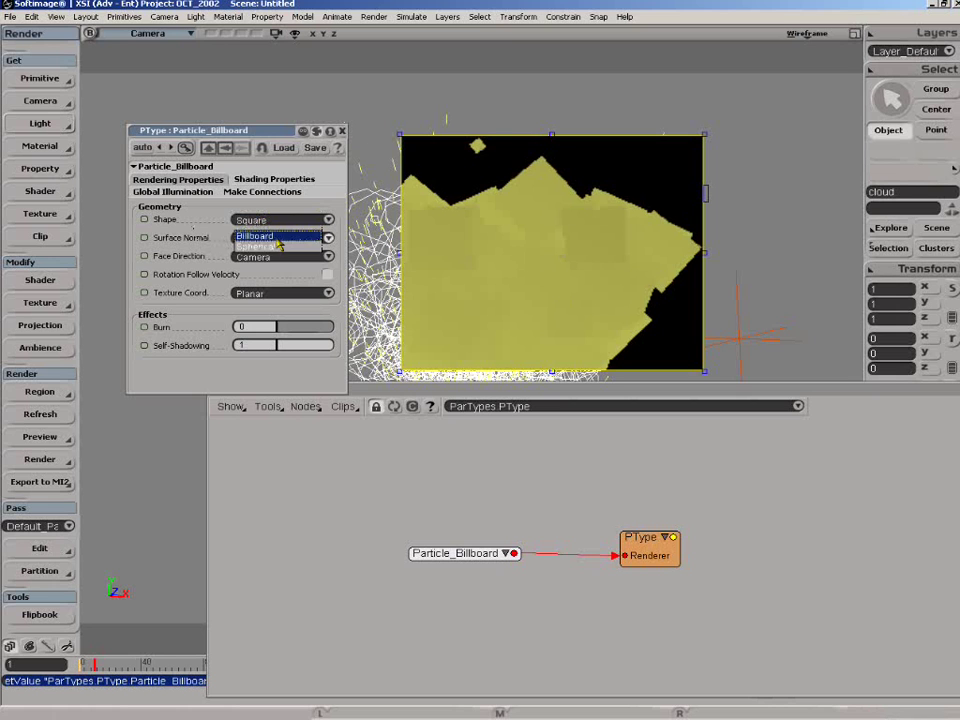
click(278, 247)
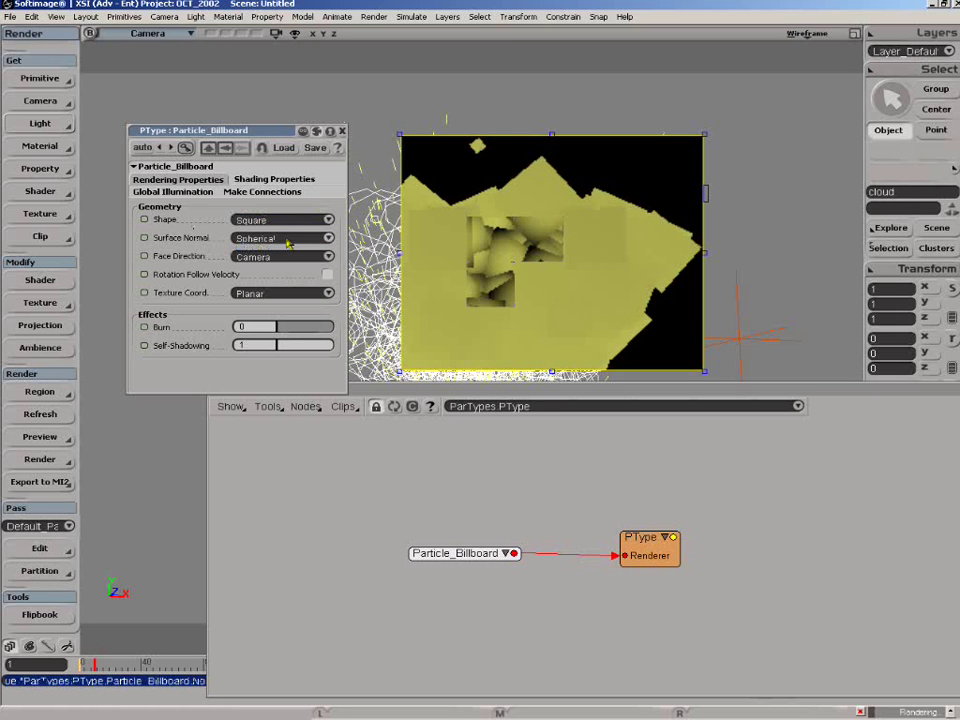
click(287, 240)
click(262, 222)
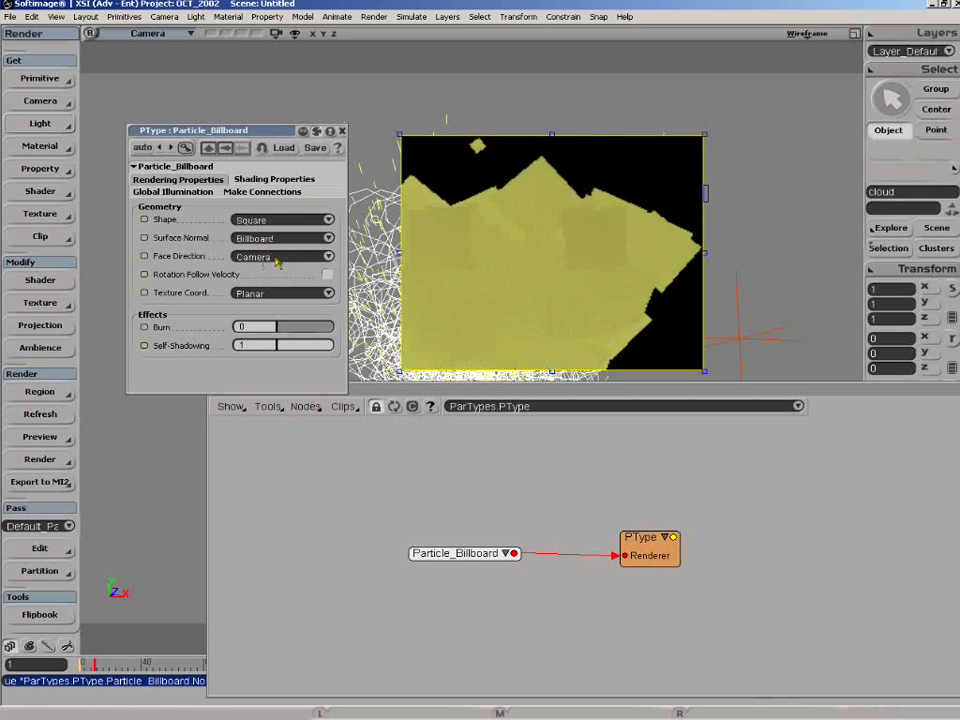
click(278, 259)
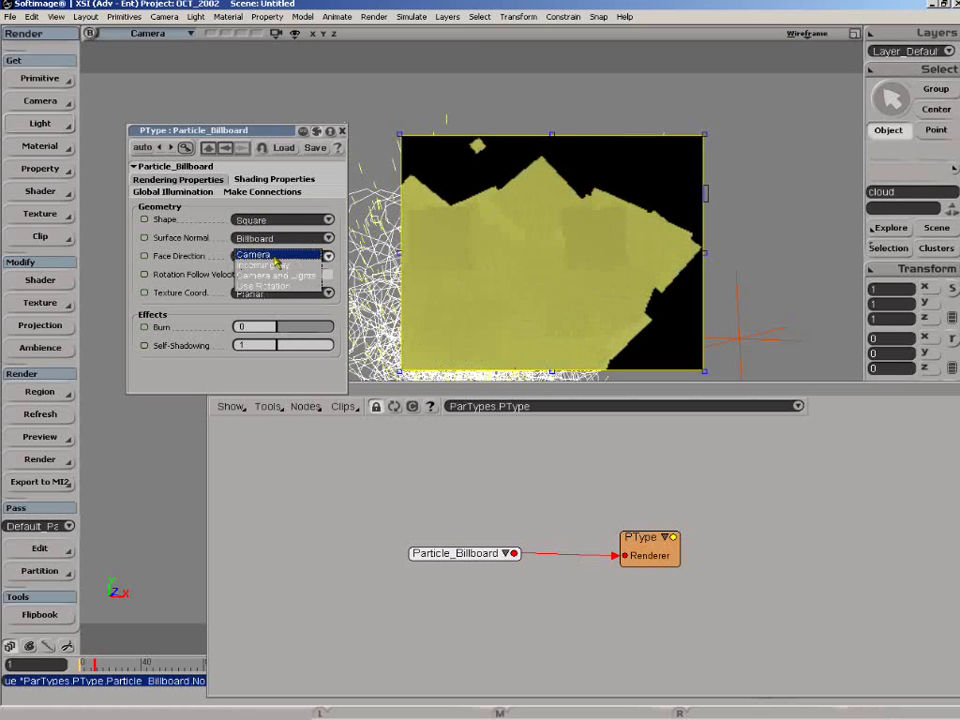
click(275, 257)
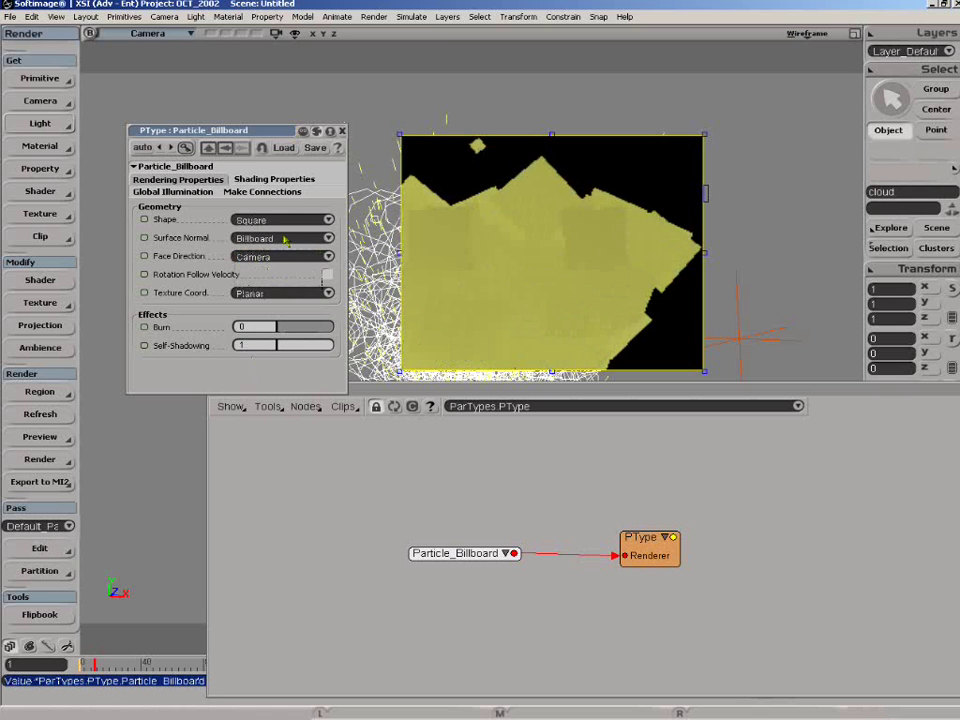
click(341, 132)
click(305, 406)
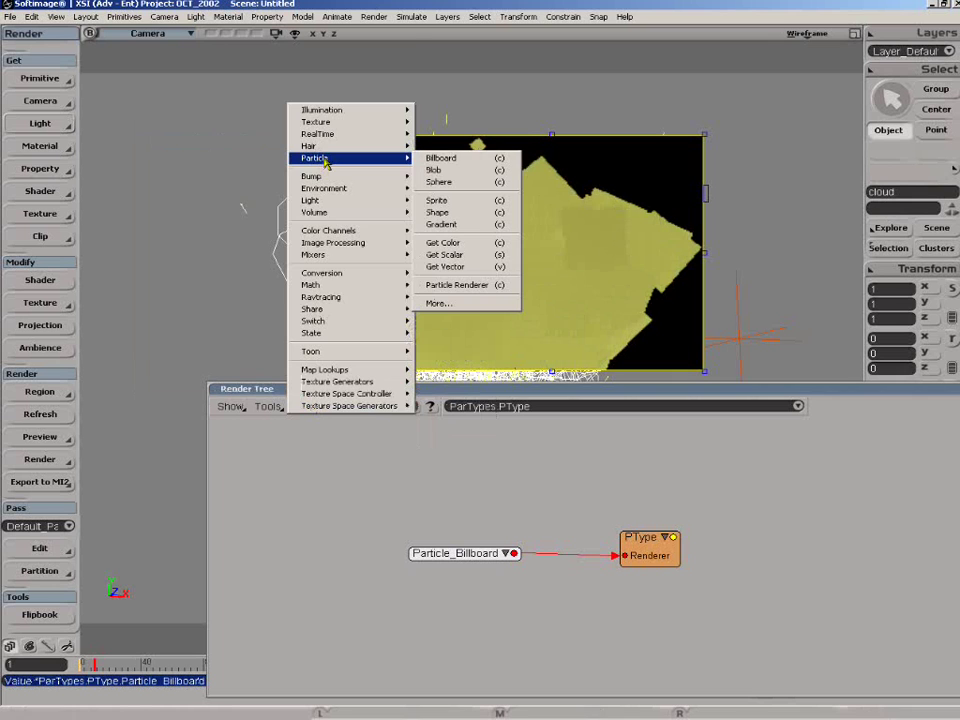
click(447, 481)
Review the Particle_Billboard shading properties and connect a Particle Shape shader to the billboard.
double_click(464, 556)
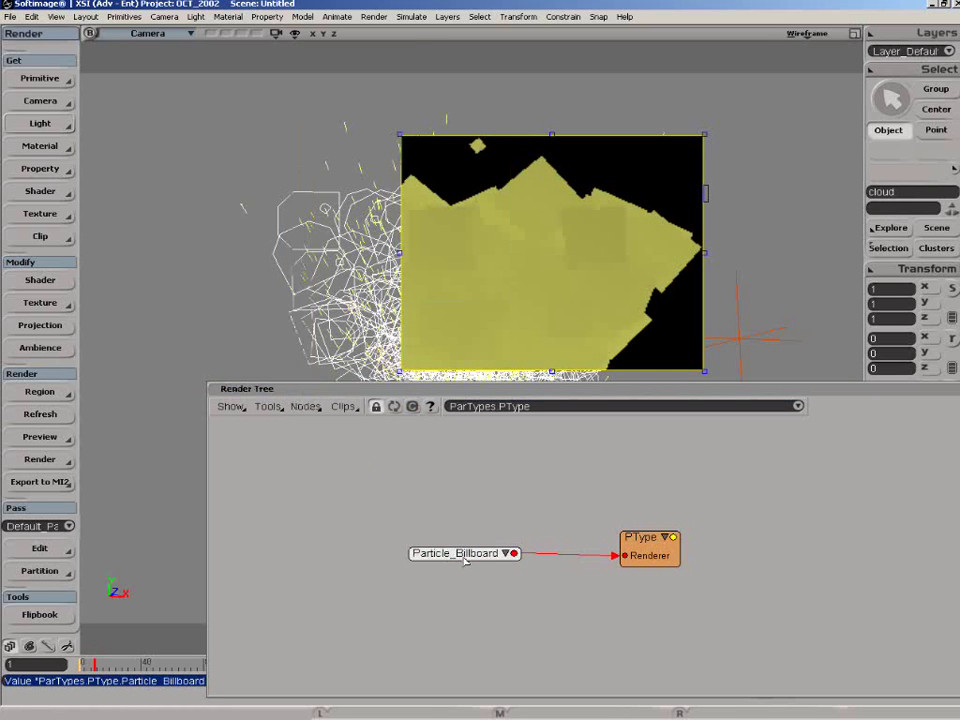
click(252, 181)
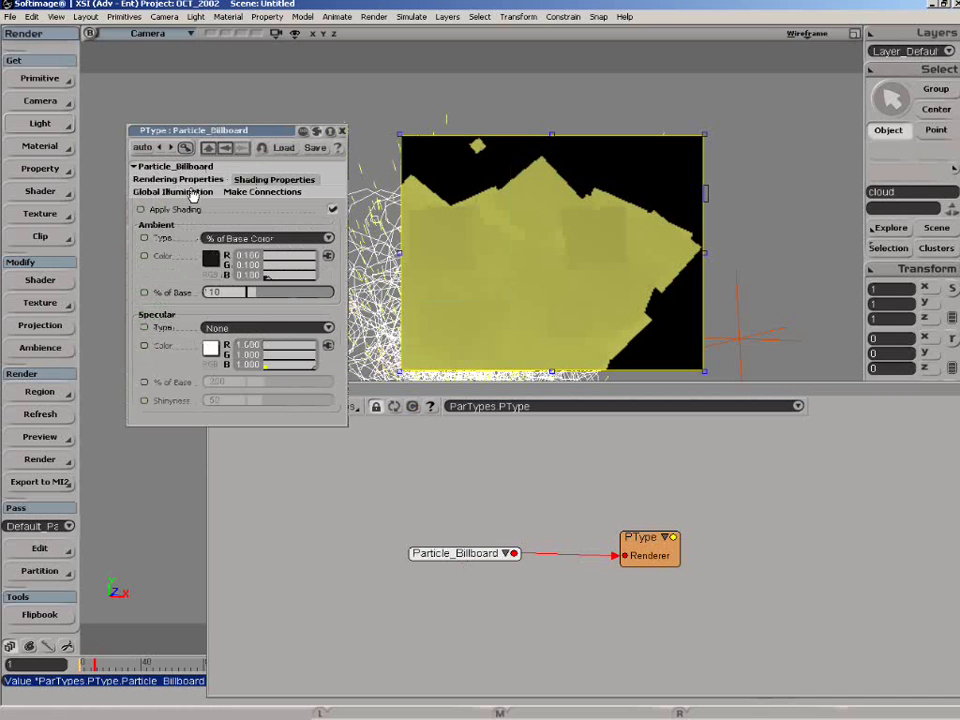
click(254, 194)
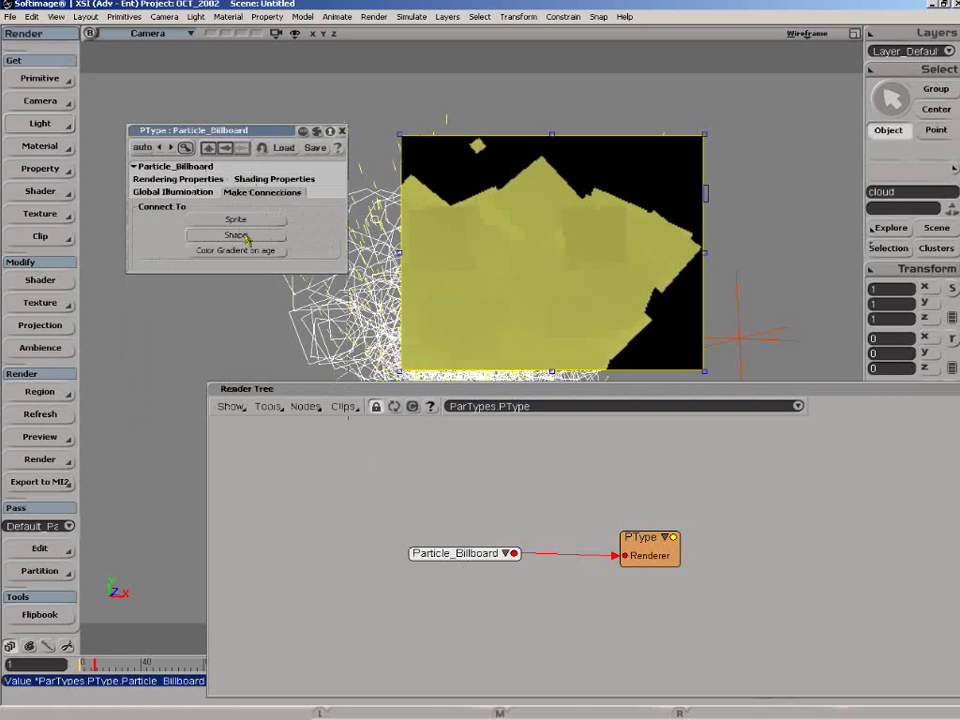
click(236, 234)
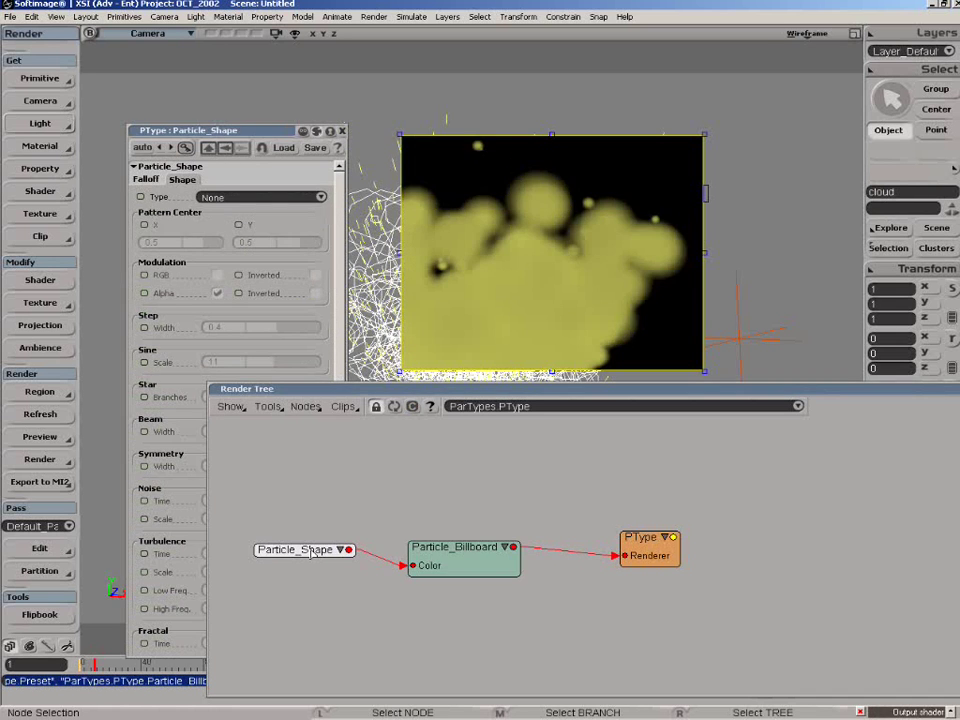
Set the Particle_Shape pattern type to Turbulence, with its property page and the Render Tree placed clear of the render region.
drag(349, 390, 359, 377)
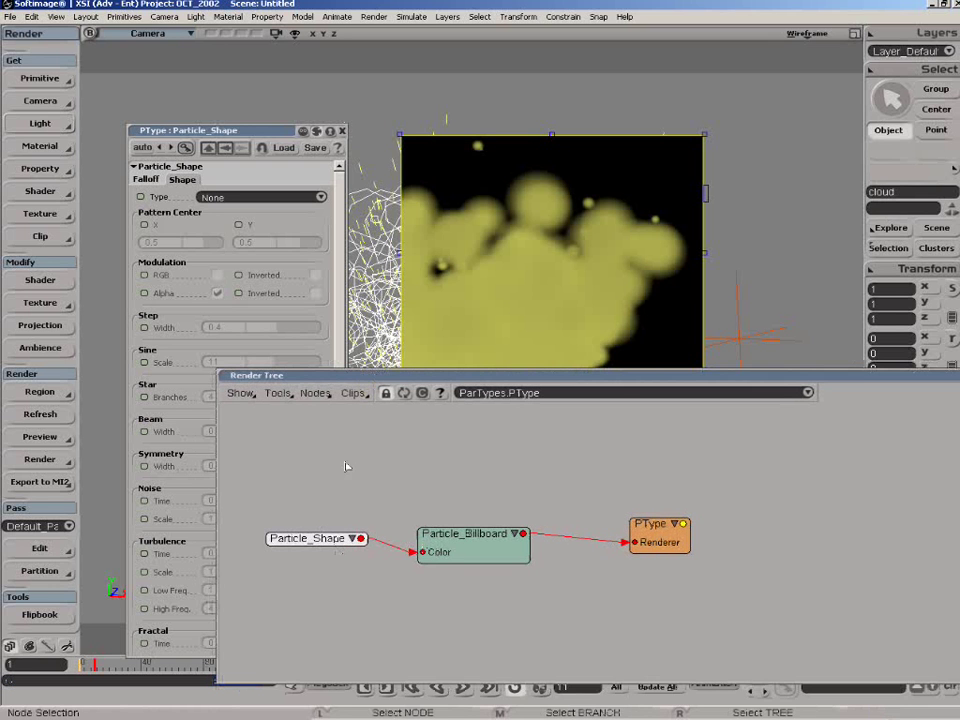
drag(875, 381, 845, 426)
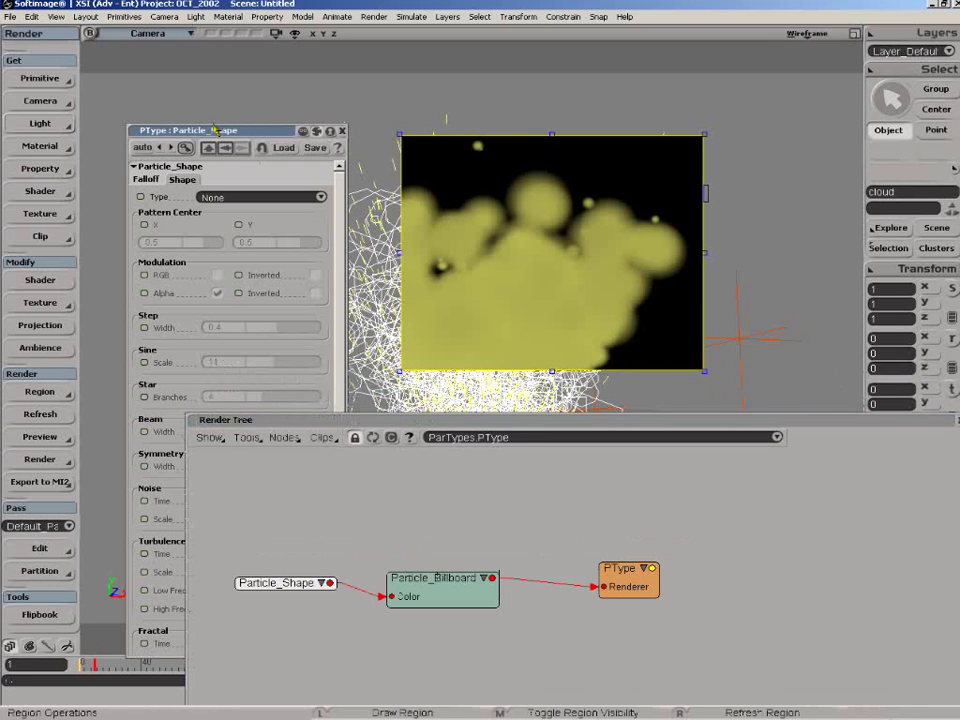
drag(221, 133, 185, 115)
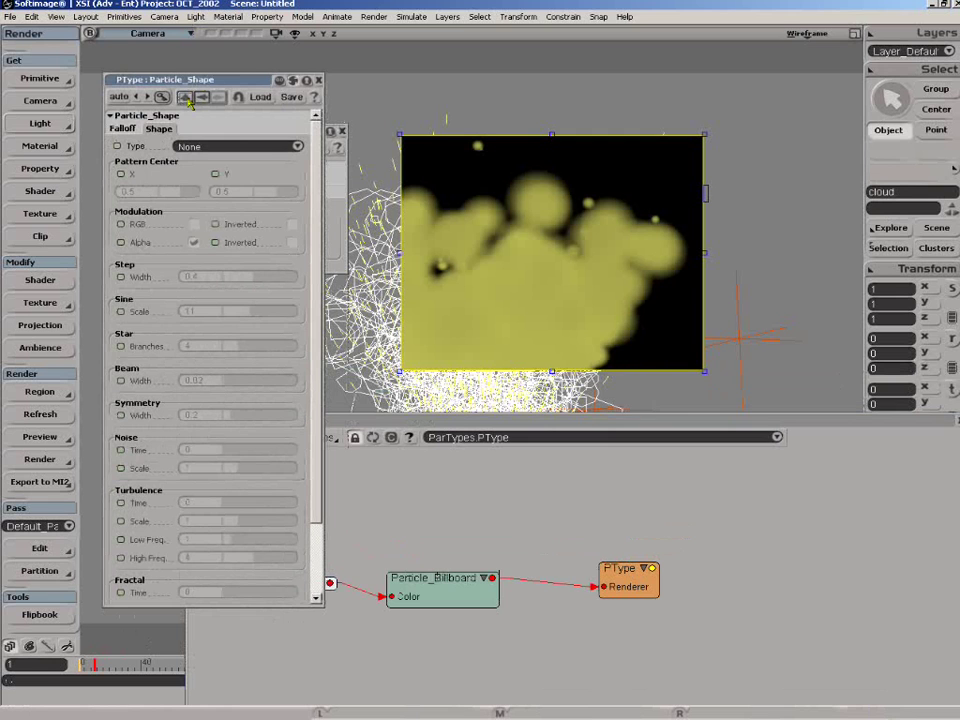
click(203, 147)
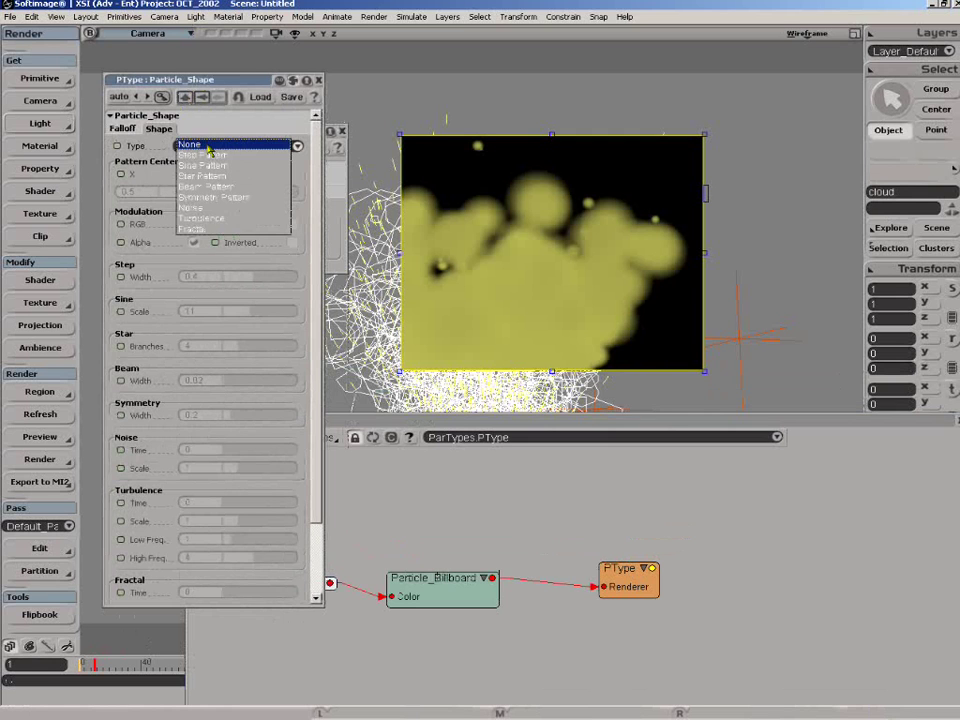
click(216, 219)
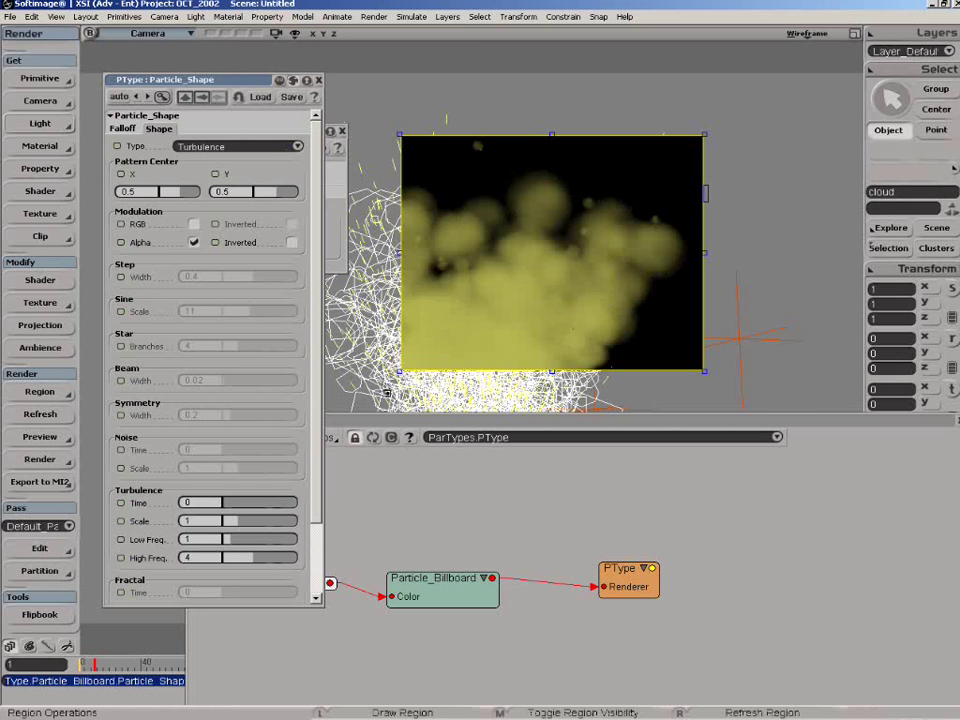
Adjust the Particle_Shape turbulence to a scale of 3.724, a low frequency of 2.857 and a high frequency of 0.612.
scroll(317, 512, down, 2)
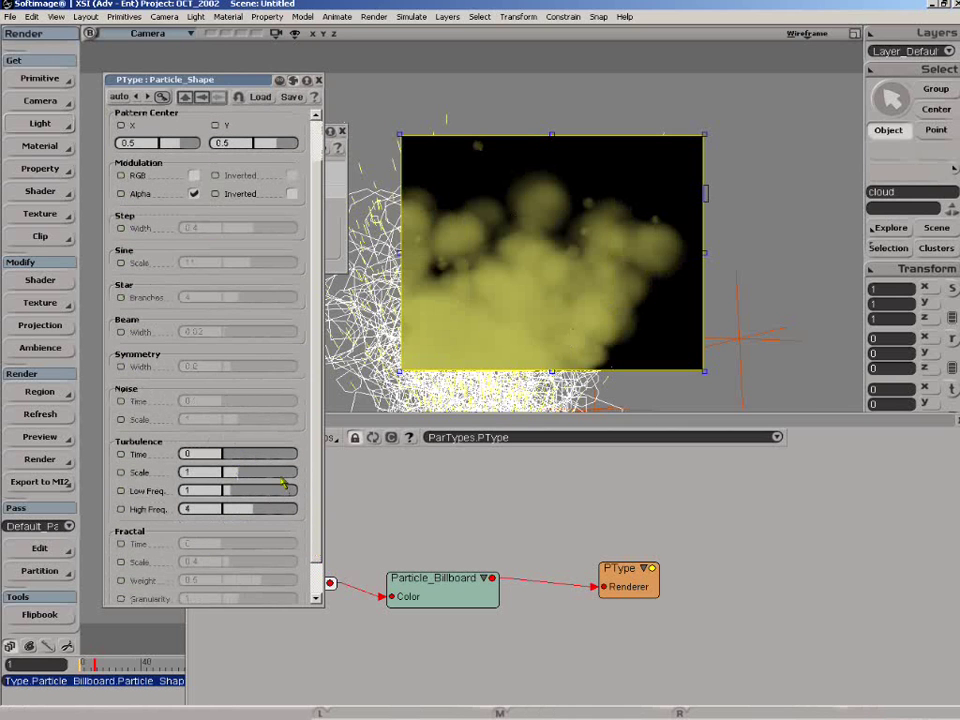
drag(255, 472, 229, 491)
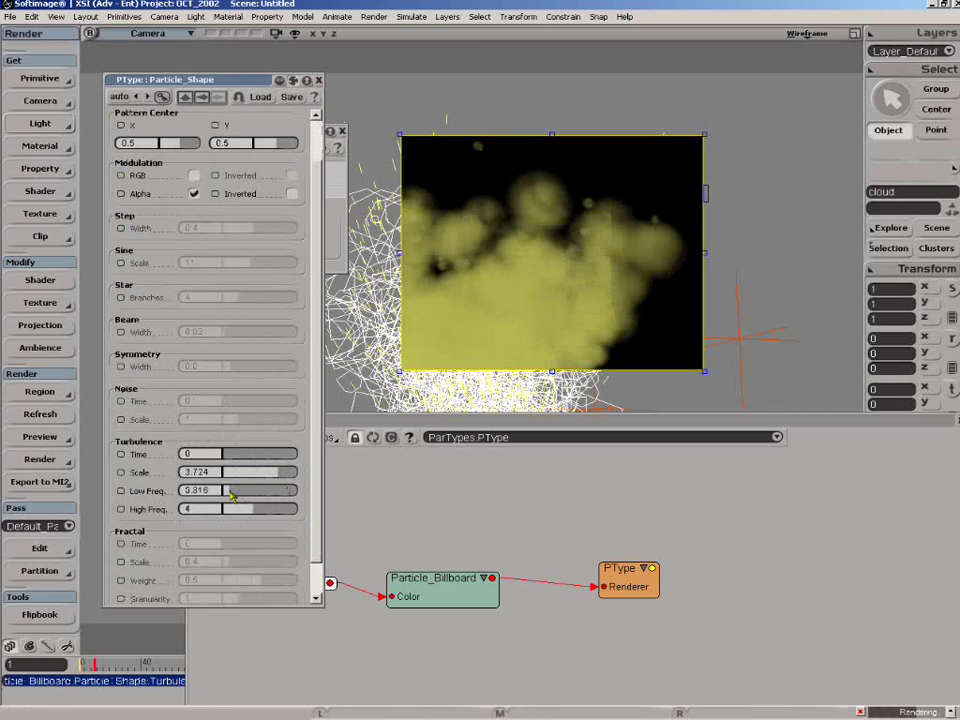
click(243, 491)
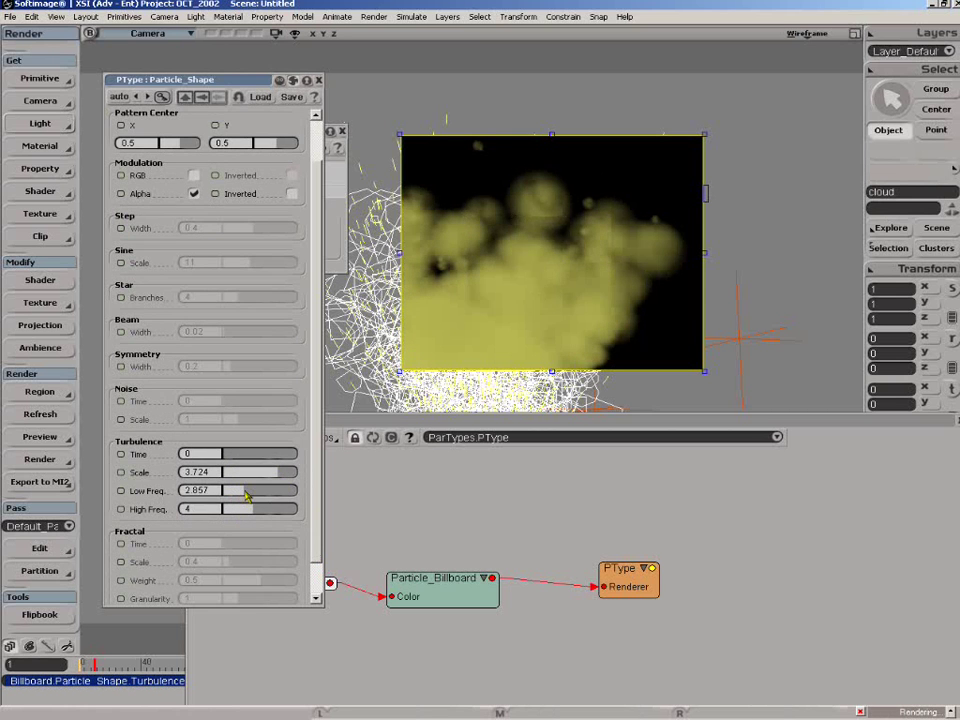
click(246, 513)
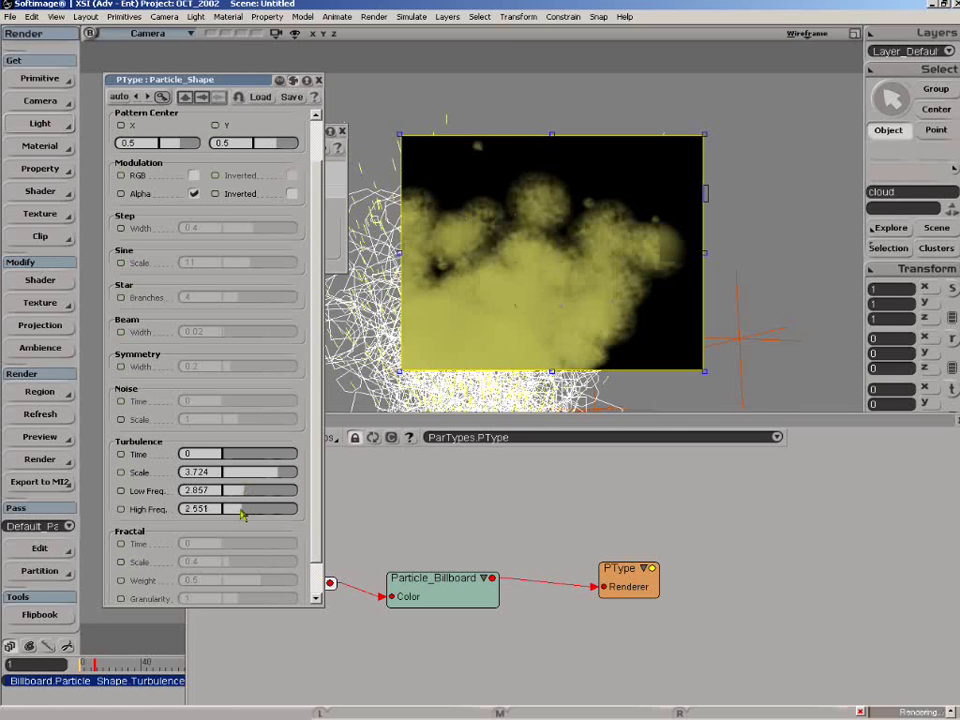
drag(240, 512, 232, 512)
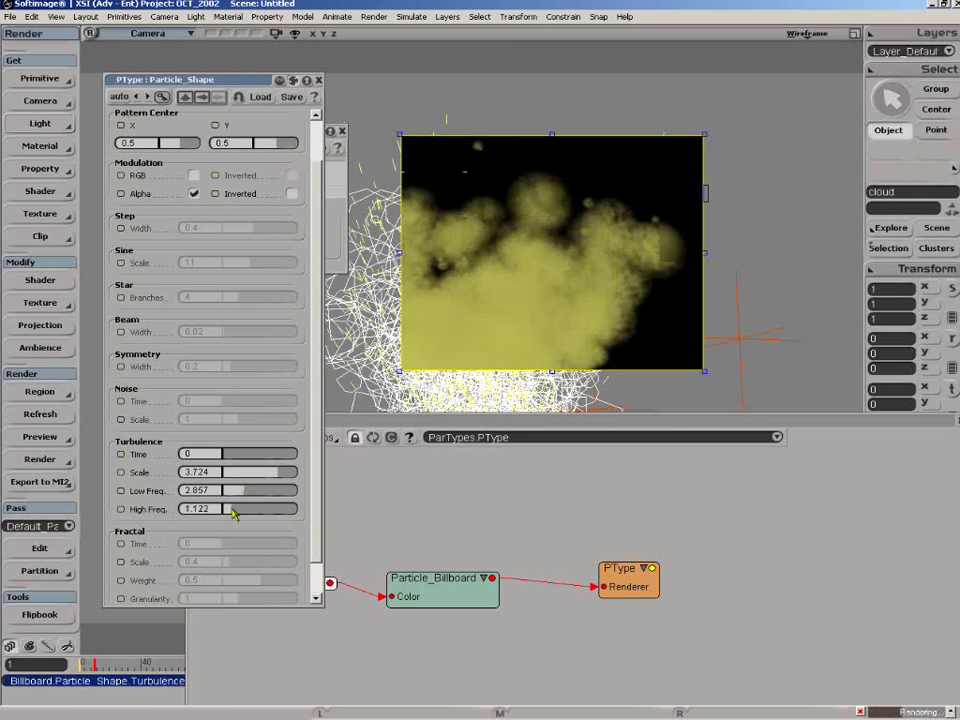
click(229, 511)
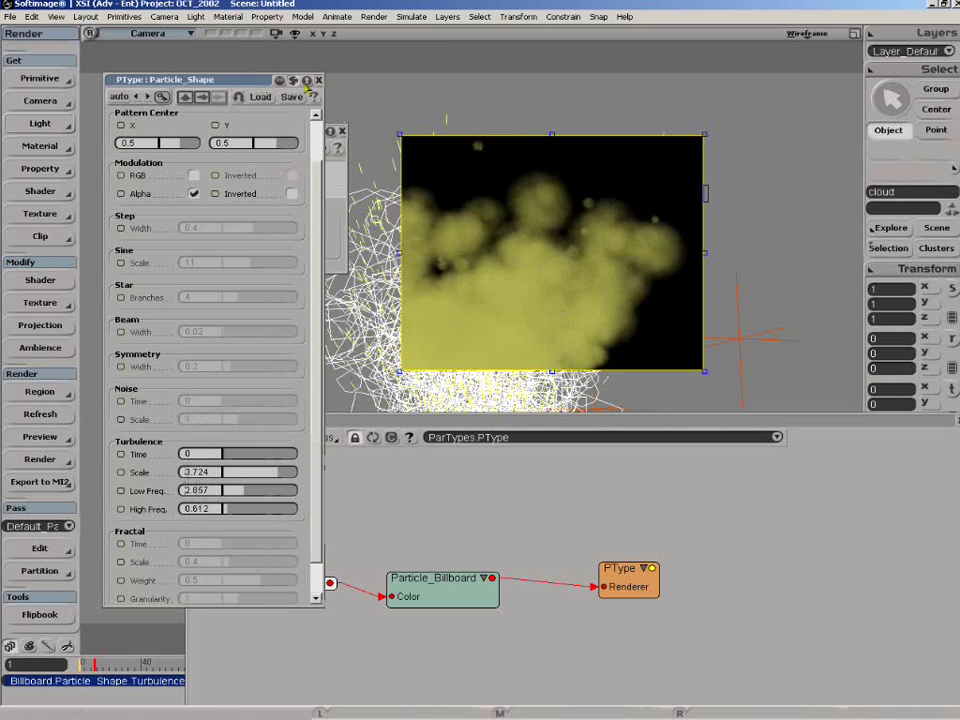
Open the Particle_Billboard properties and space out the Particle_Shape, Particle_Billboard and PType nodes in the Render Tree.
double_click(450, 598)
drag(450, 599, 501, 605)
drag(629, 580, 693, 578)
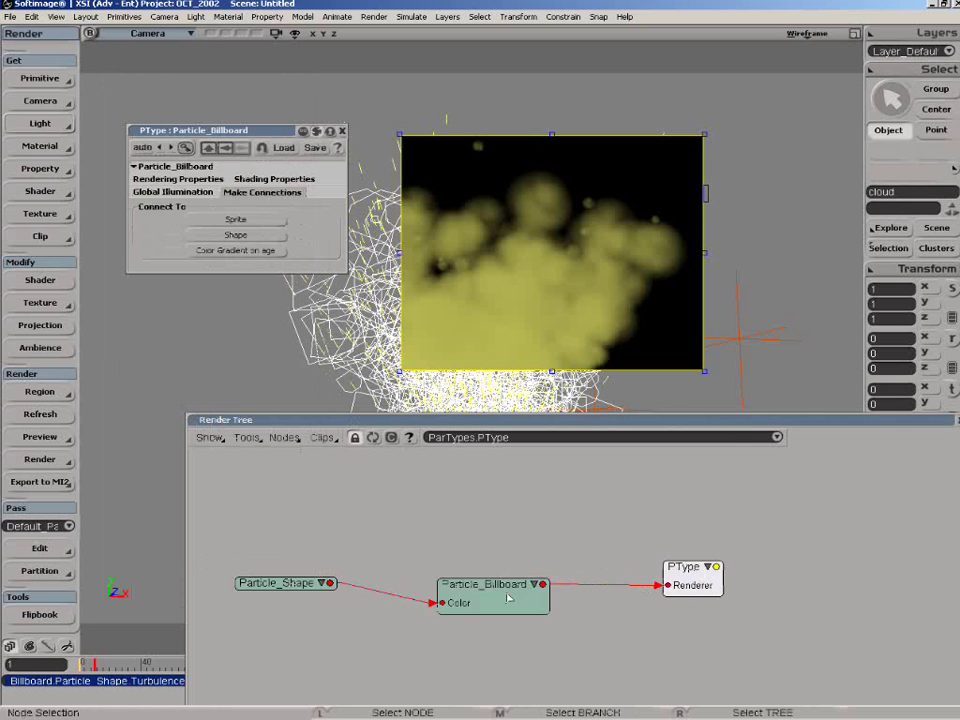
drag(506, 597, 540, 603)
drag(300, 585, 321, 599)
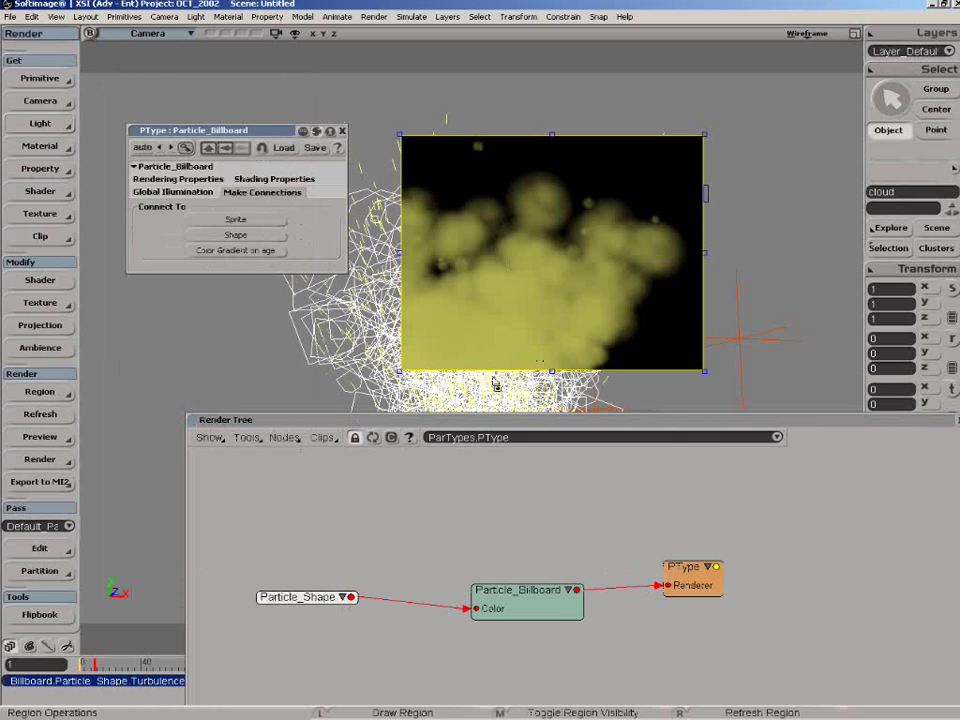
key(s)
drag(499, 364, 508, 344)
middle_drag(506, 358, 465, 385)
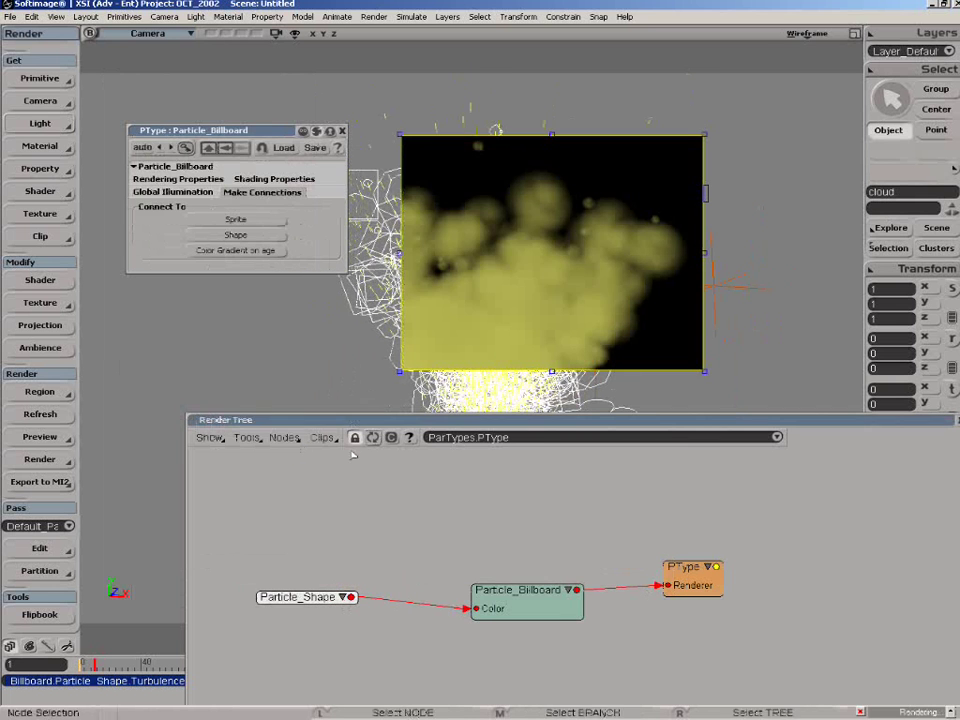
Add a Particle Gradient node to the Render Tree and connect it to the Input of Particle_Shape.
click(286, 438)
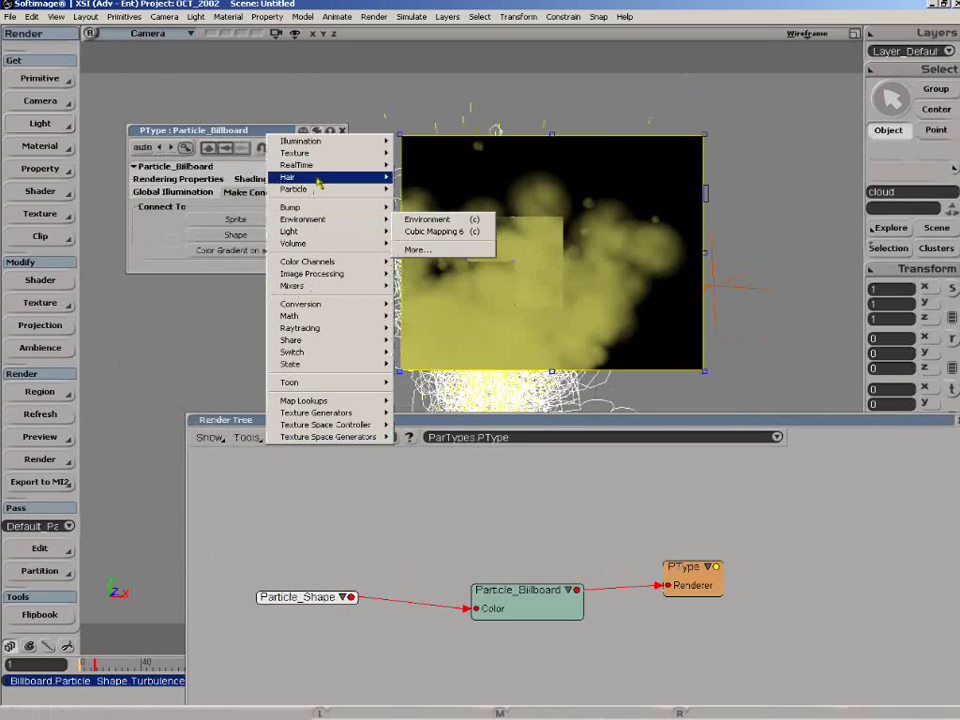
mouse_move(340, 189)
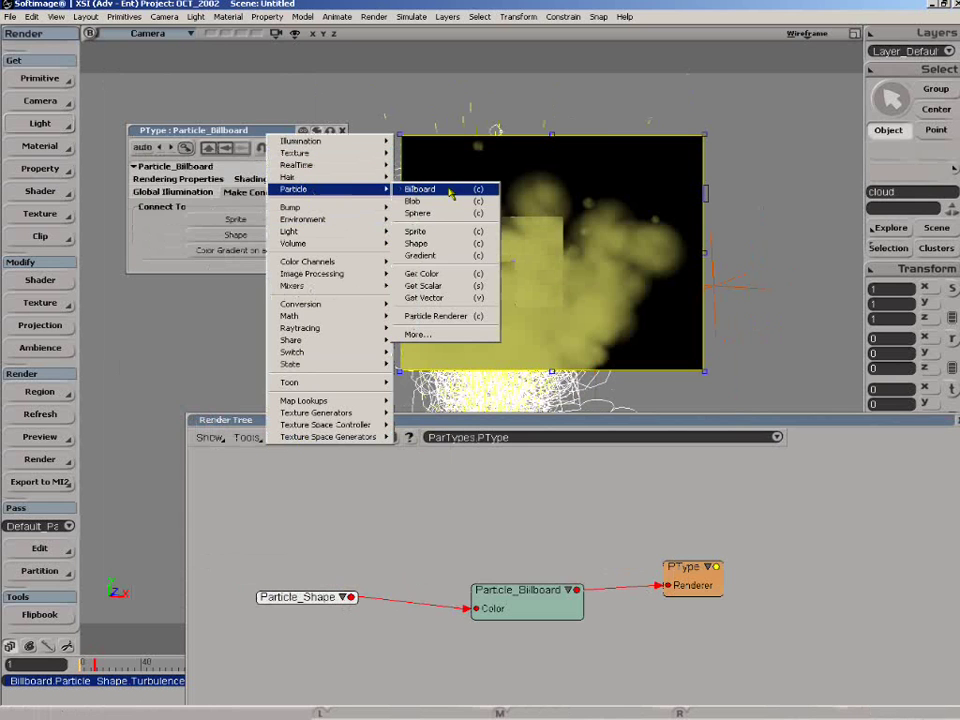
click(425, 255)
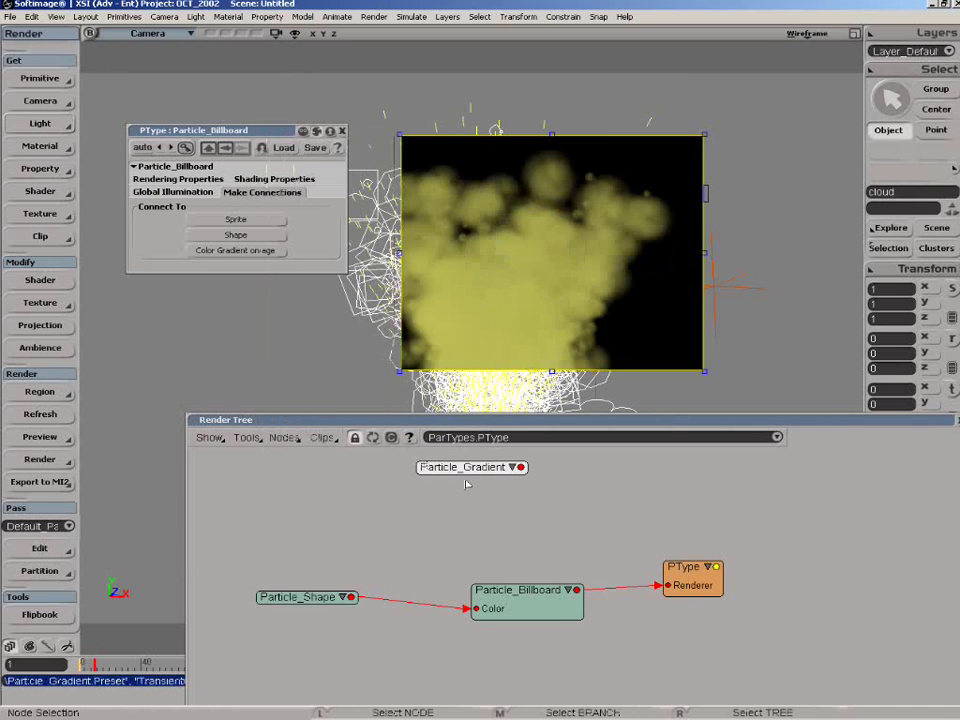
drag(307, 511, 280, 528)
drag(343, 518, 301, 597)
click(352, 364)
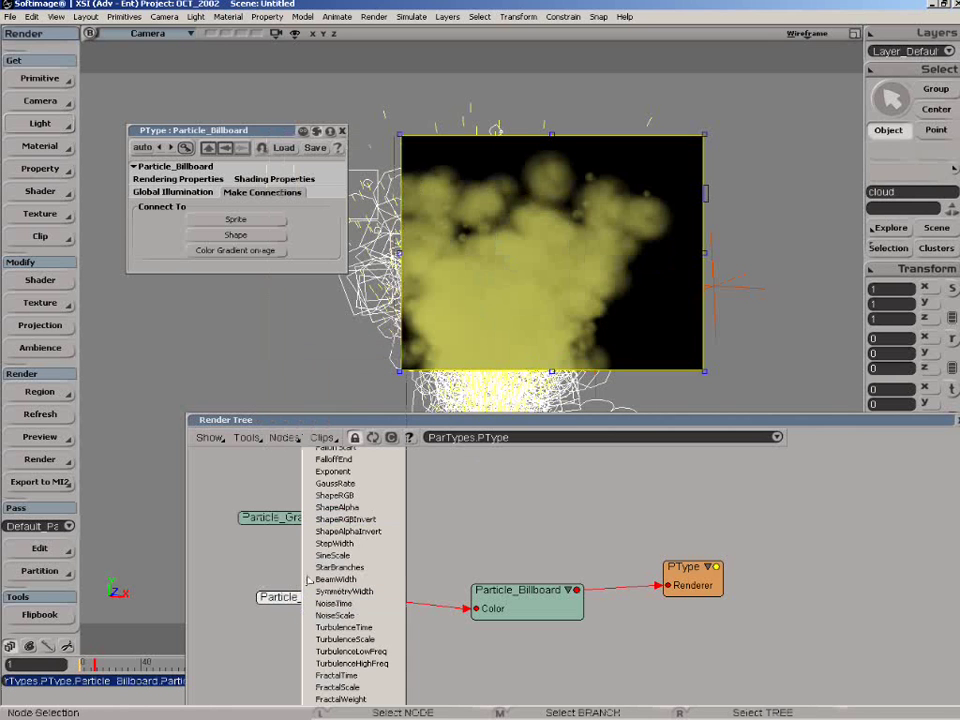
Apply the Smoke preset to Particle_Gradient and reposition its alpha markers so opacity peaks early and fades out sooner.
double_click(278, 517)
drag(482, 413, 482, 549)
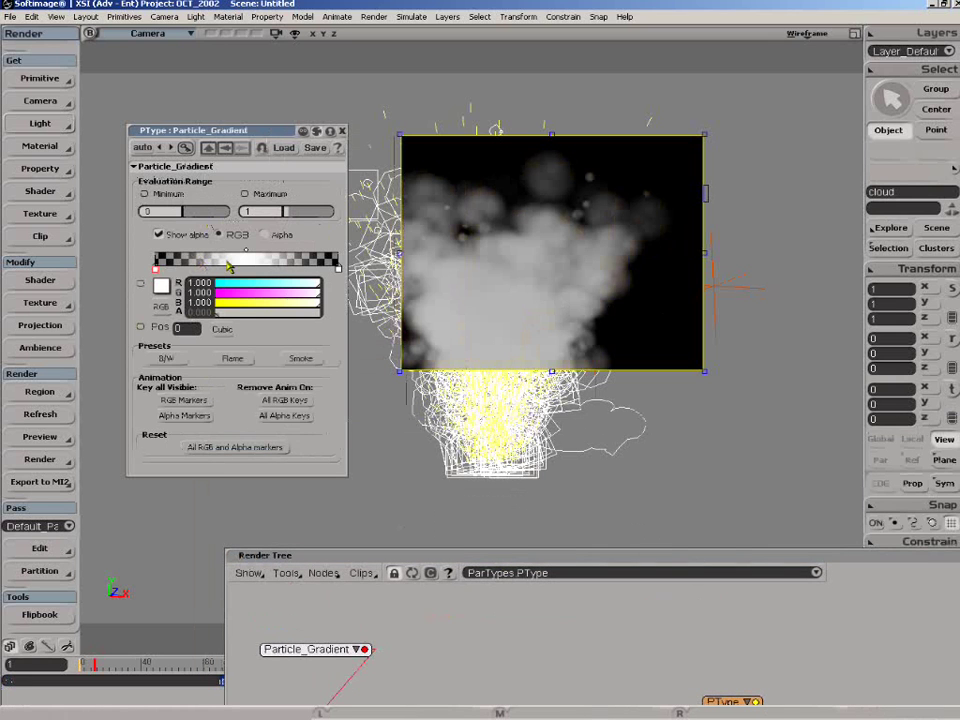
click(302, 359)
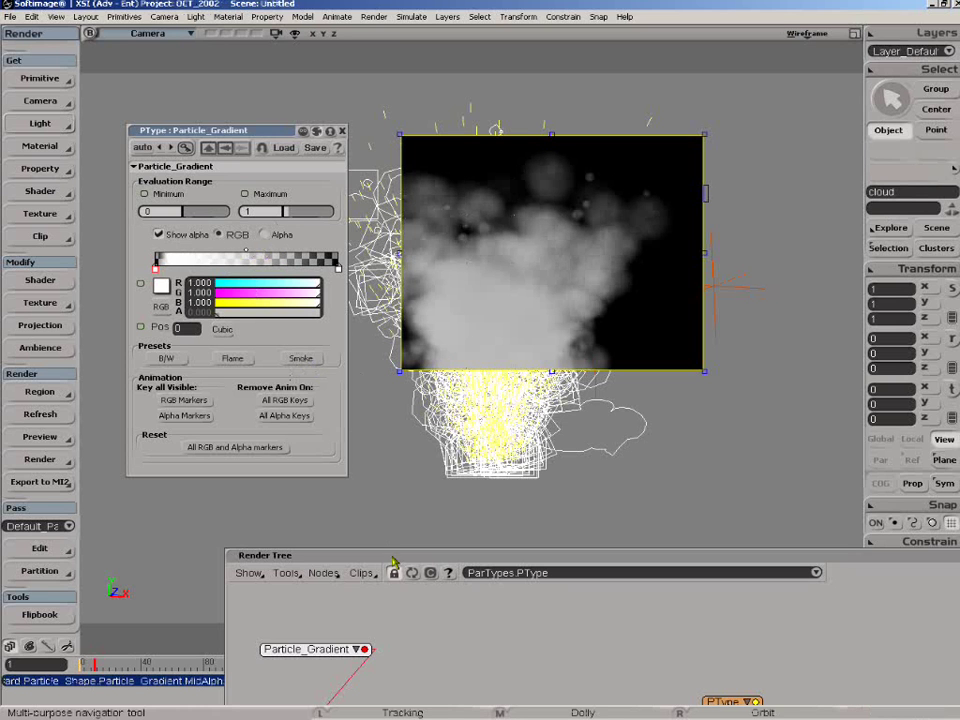
drag(393, 563, 320, 432)
click(263, 235)
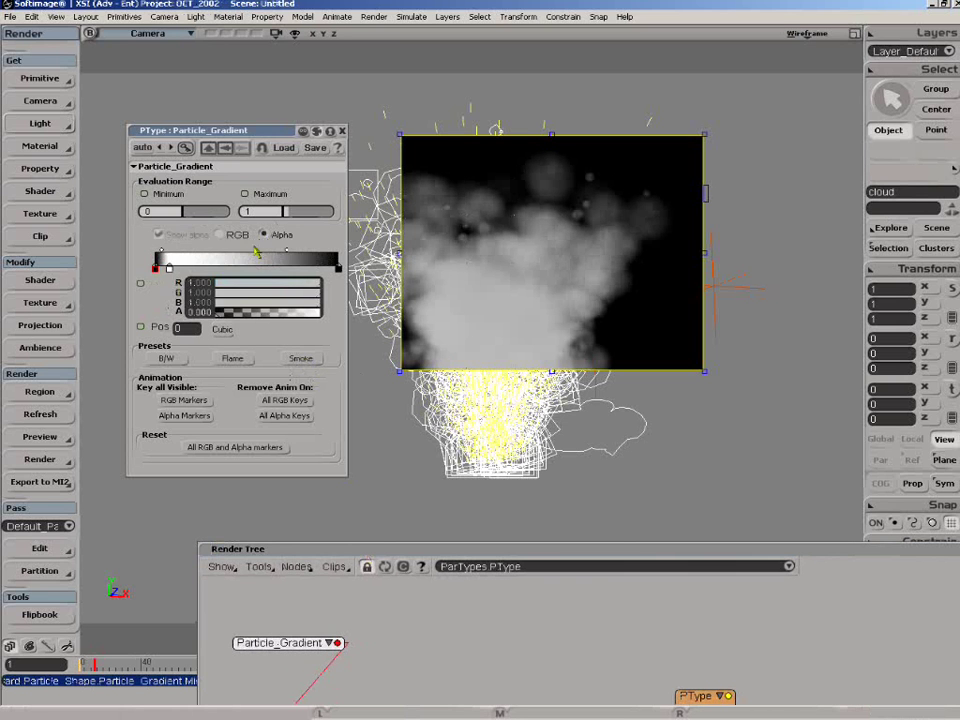
mouse_move(181, 266)
mouse_down()
mouse_move(207, 267)
mouse_move(169, 254)
mouse_up()
drag(317, 264, 284, 264)
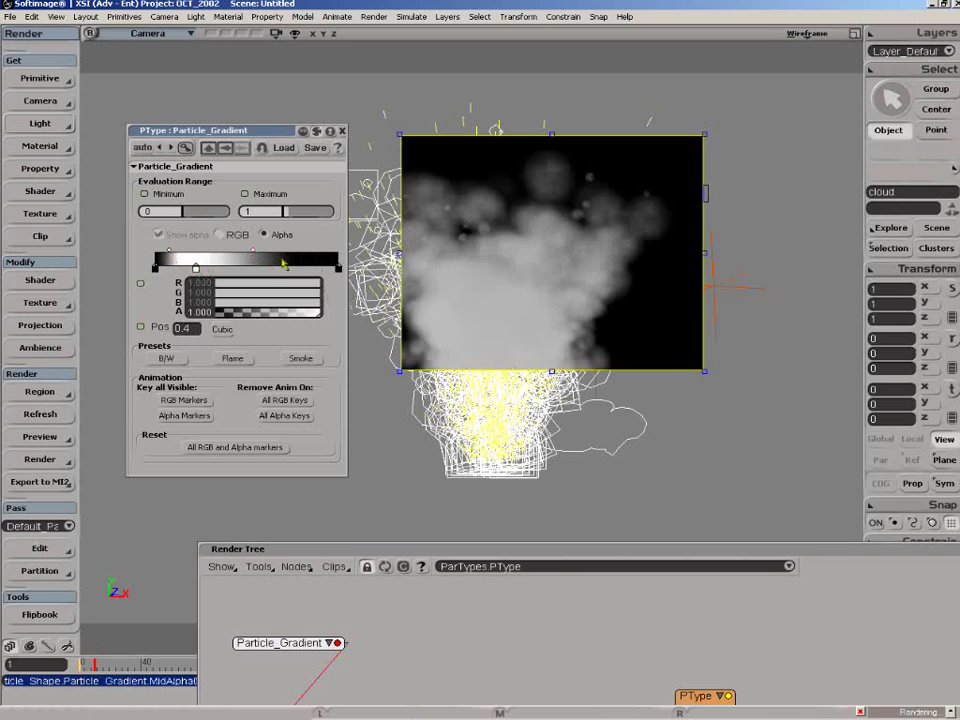
Extend the render region down over the cloud's base and try a gradient evaluation maximum of 2.
drag(551, 373, 551, 494)
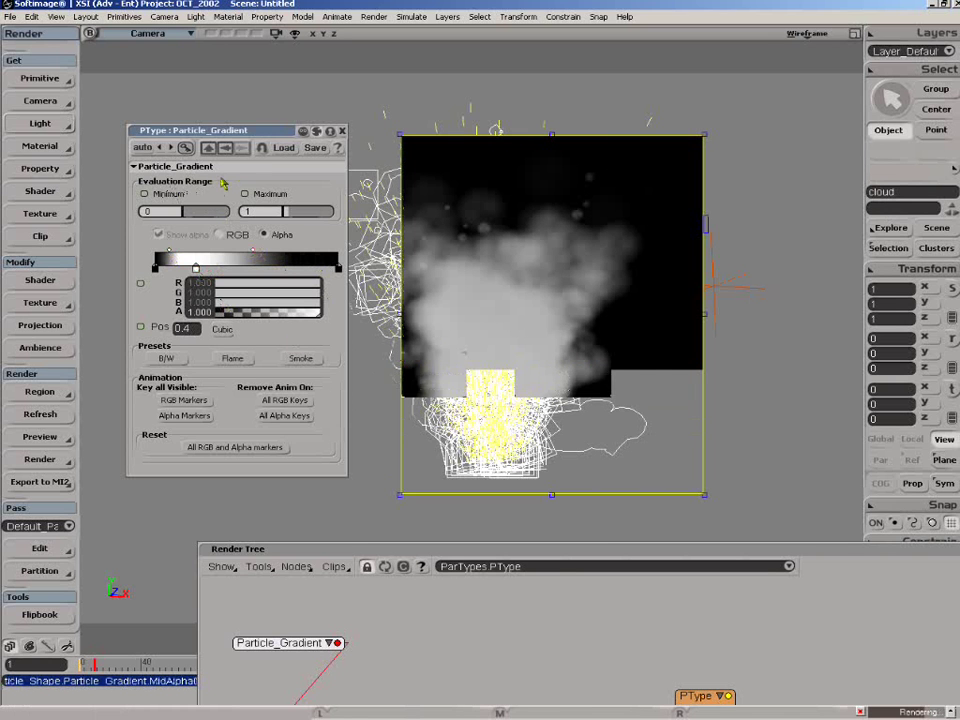
drag(278, 211, 244, 211)
text(2)
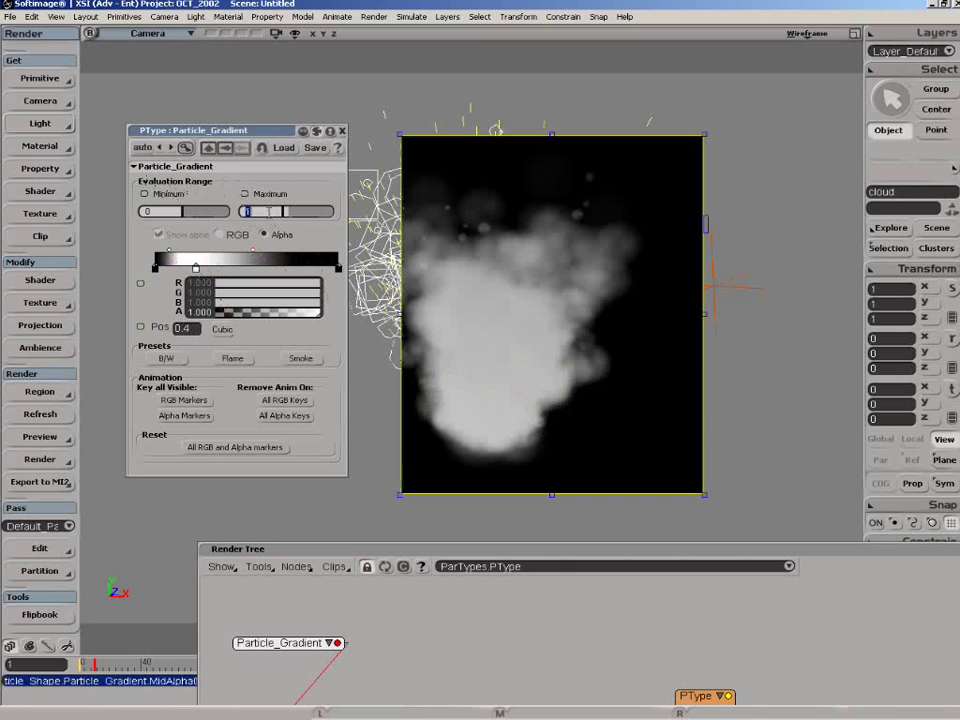
key(Return)
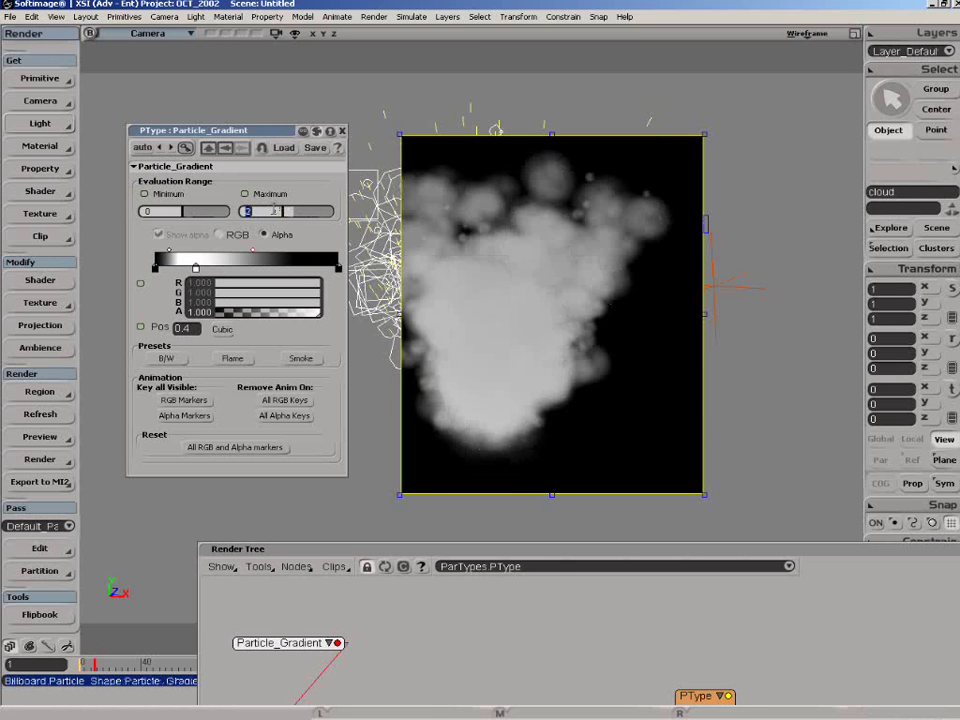
Try gradient evaluation maximums of 0.1 and 0.5, and set the maximum to 0.8.
text(0.1)
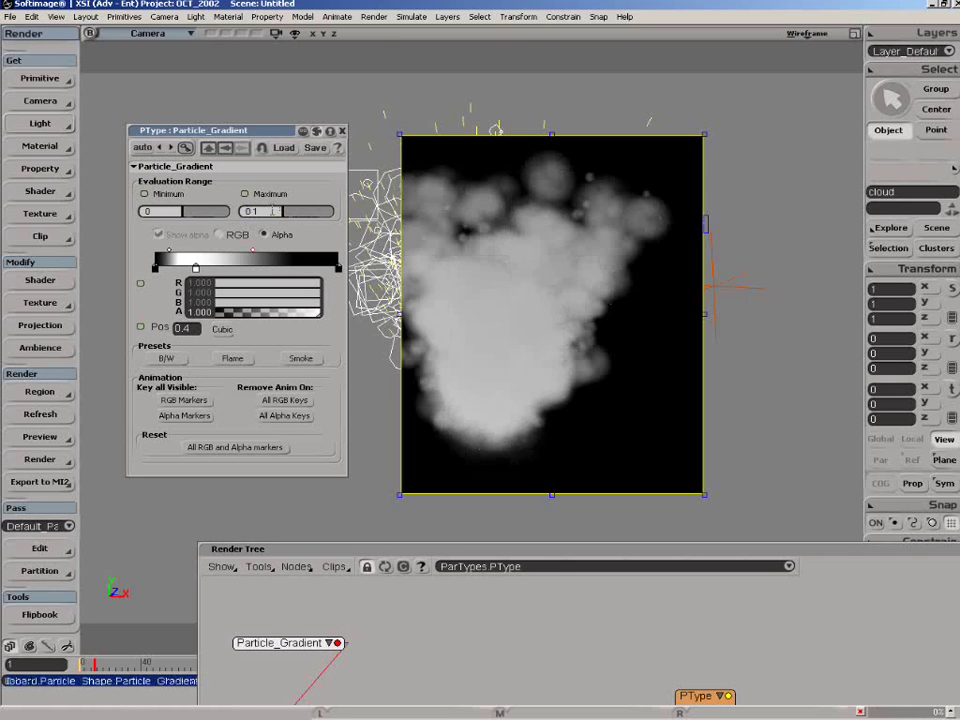
key(Return)
text(0.5)
key(Return)
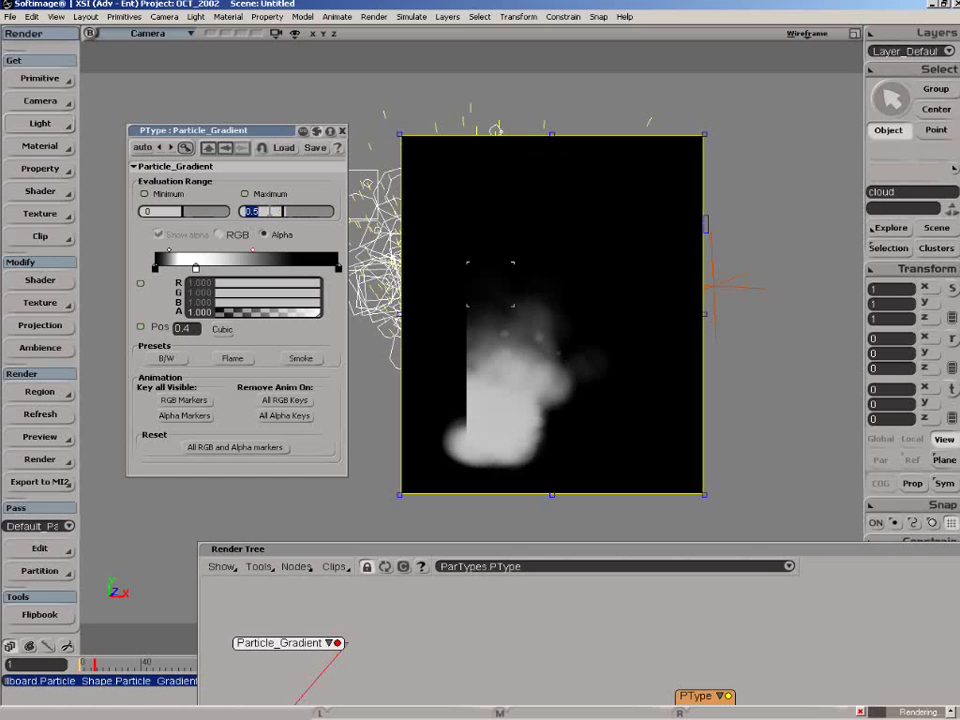
text(0.8)
key(Return)
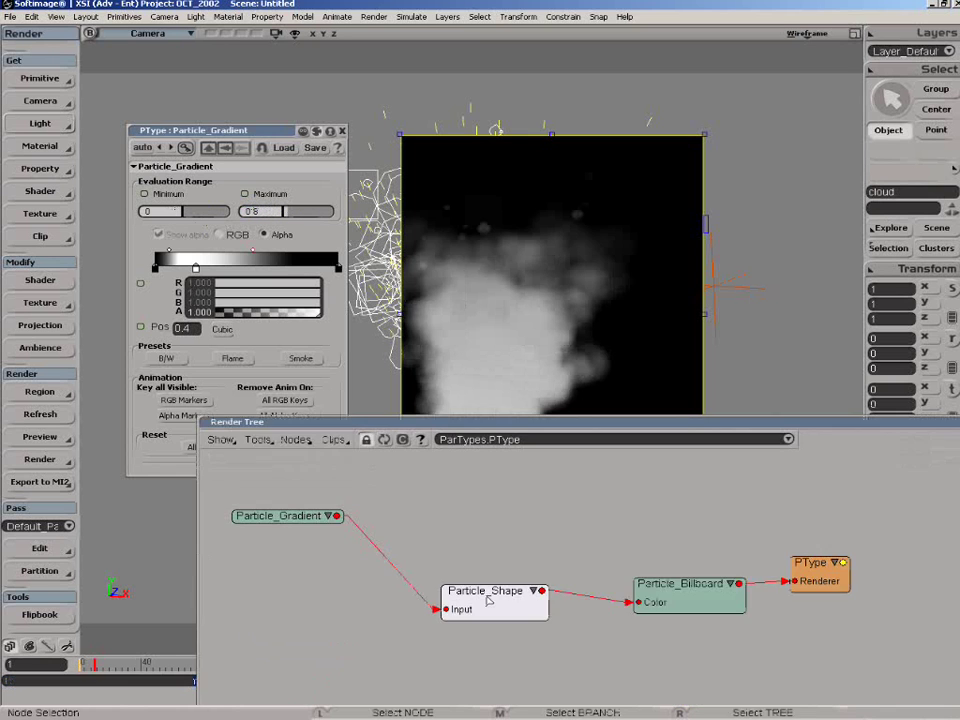
Rearrange the Particle_Shape, Particle_Billboard and Particle_Gradient nodes to free space ahead of the gradient.
drag(463, 599, 478, 603)
drag(677, 598, 750, 589)
drag(527, 600, 582, 602)
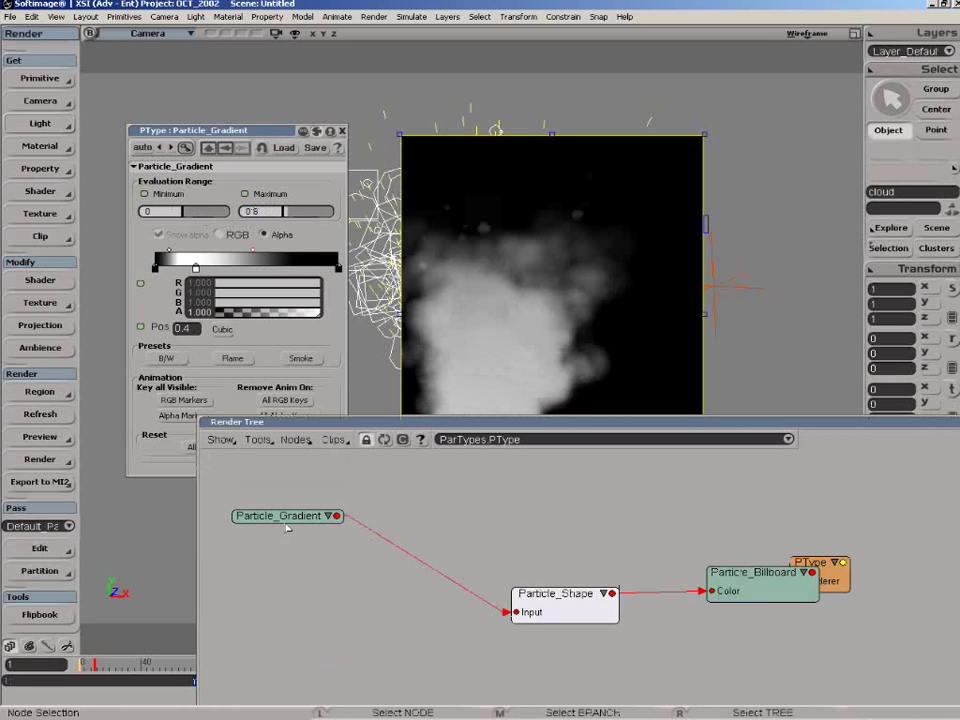
drag(287, 528, 391, 631)
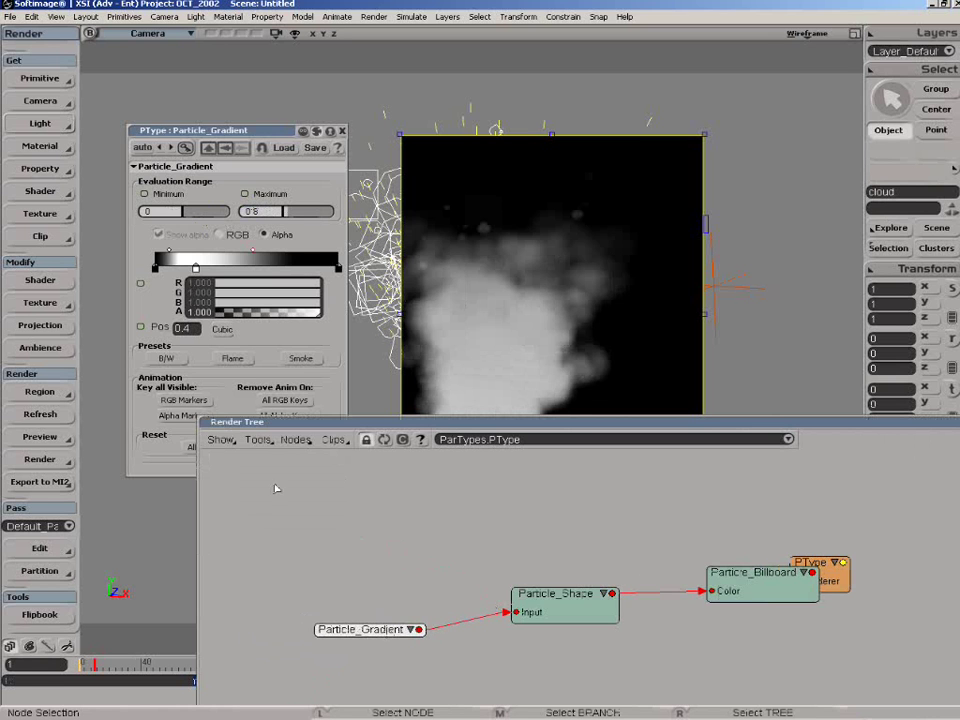
Add a particle Get Scalar node, connect it to the EvalPoint of Particle_Gradient and display its properties beside the render region.
drag(290, 421, 276, 404)
click(283, 421)
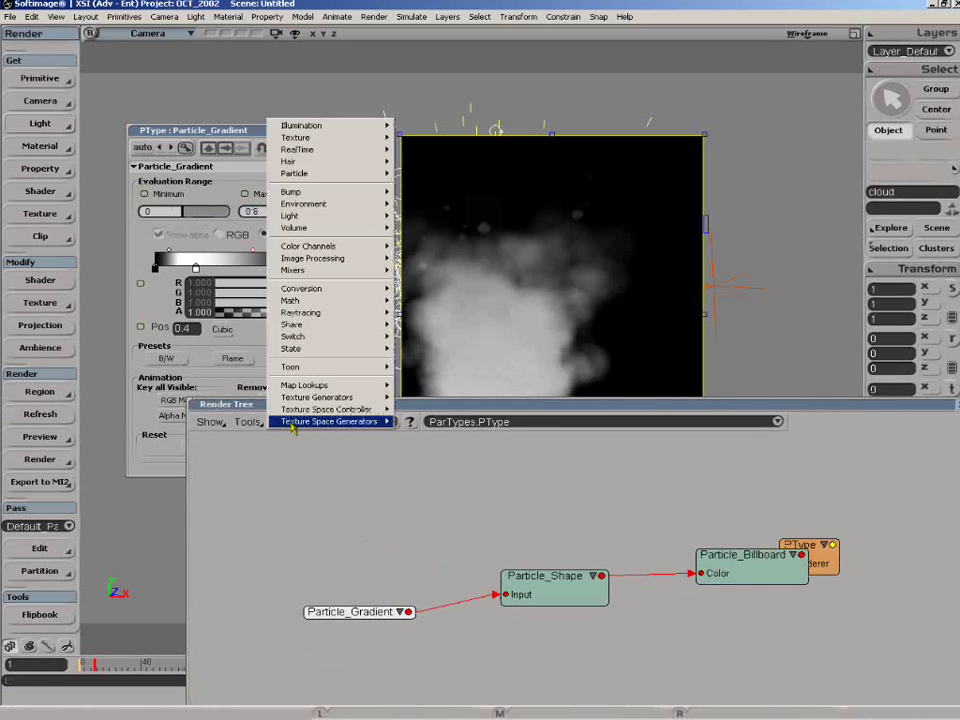
mouse_move(317, 178)
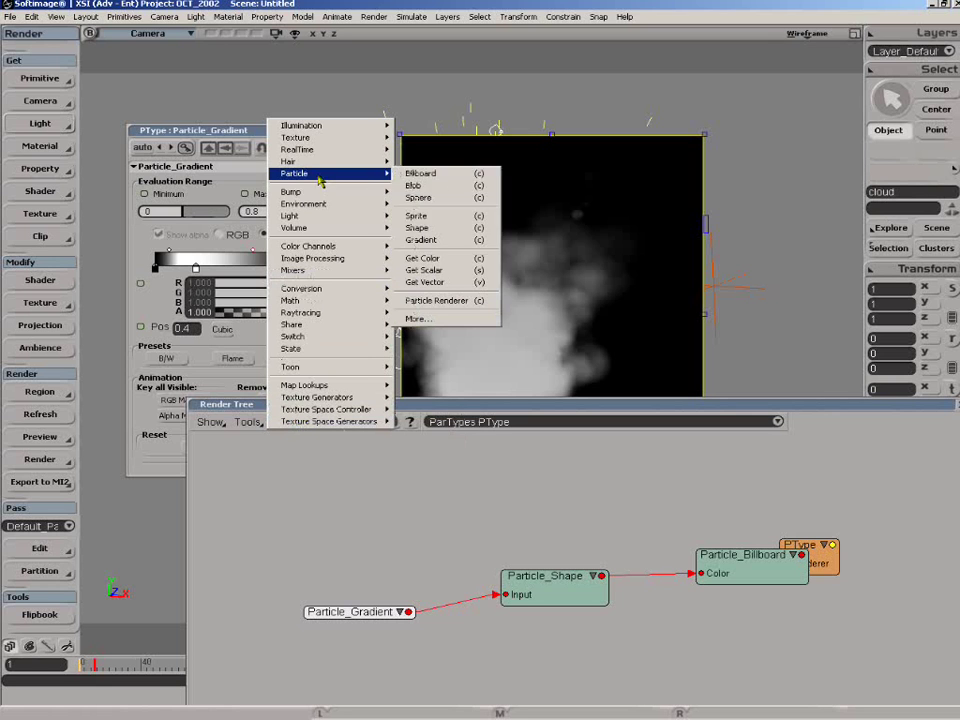
click(473, 276)
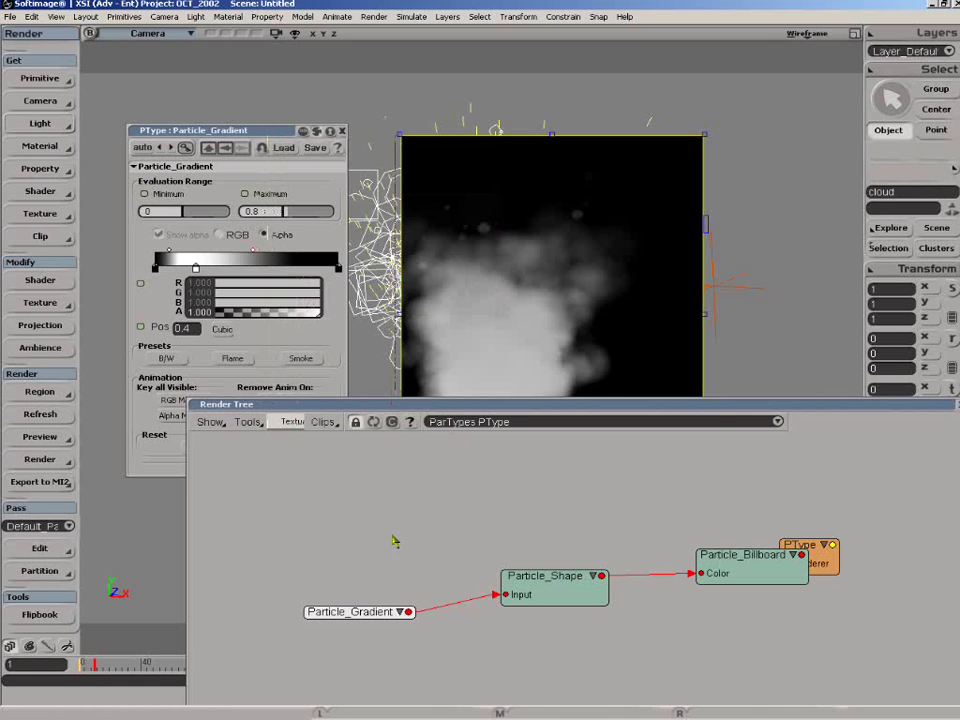
drag(522, 452, 357, 607)
click(357, 607)
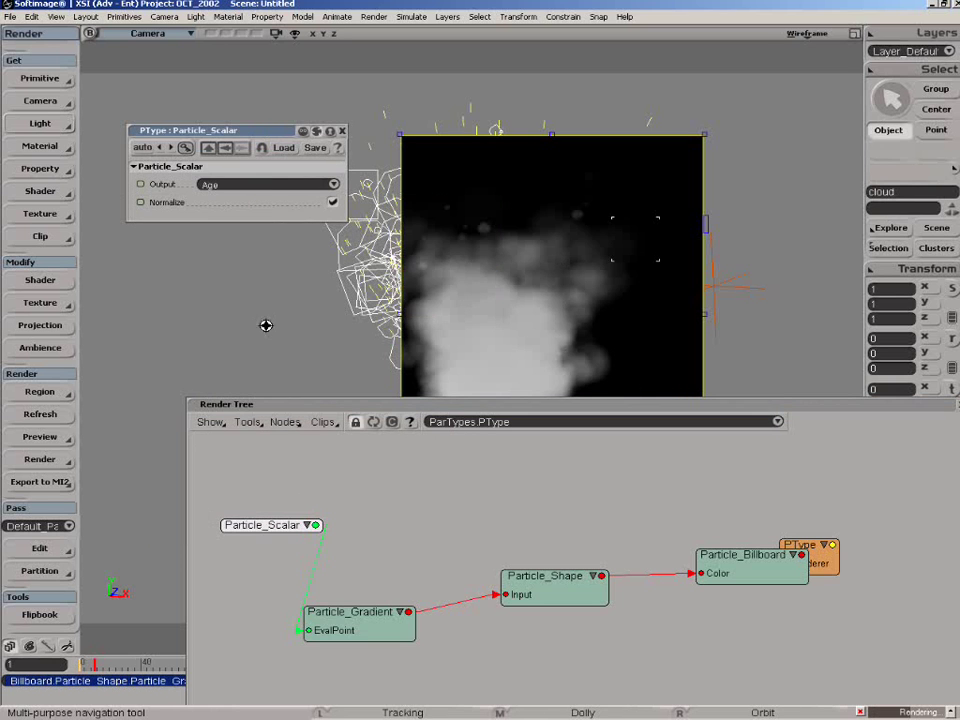
drag(314, 407, 295, 492)
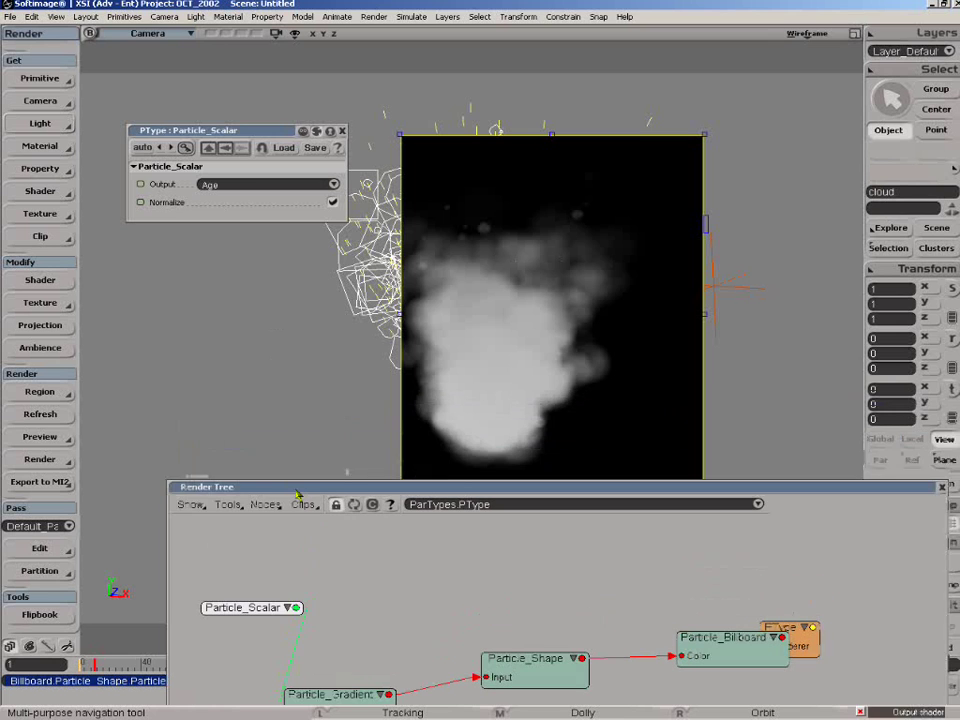
Set the Particle_Scalar output to Density and move the Particle_Gradient node up beside Particle_Shape.
click(265, 183)
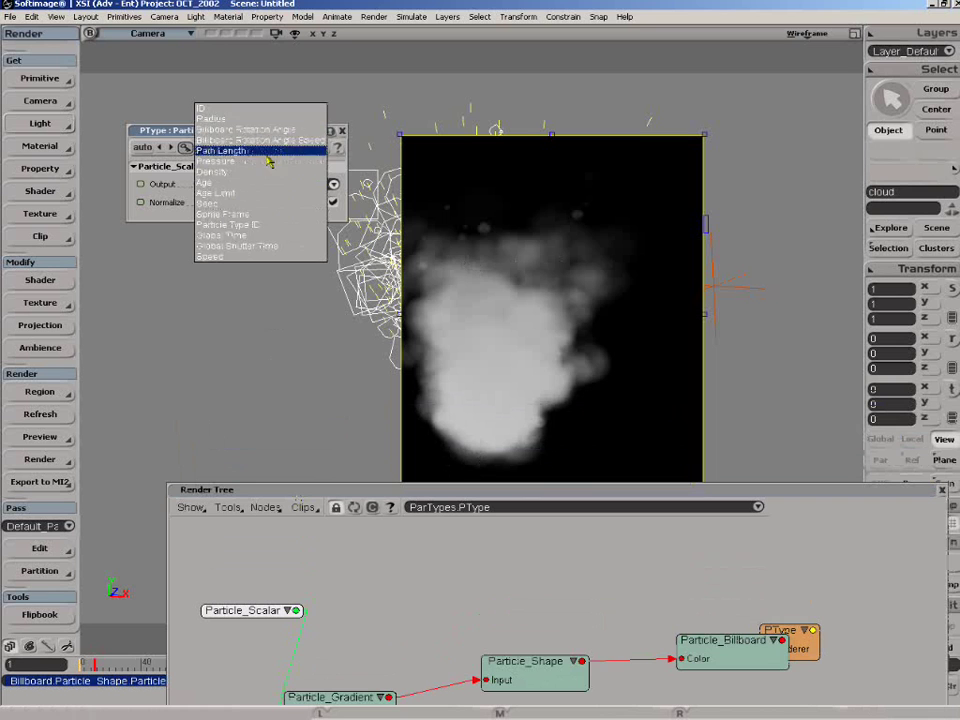
click(270, 173)
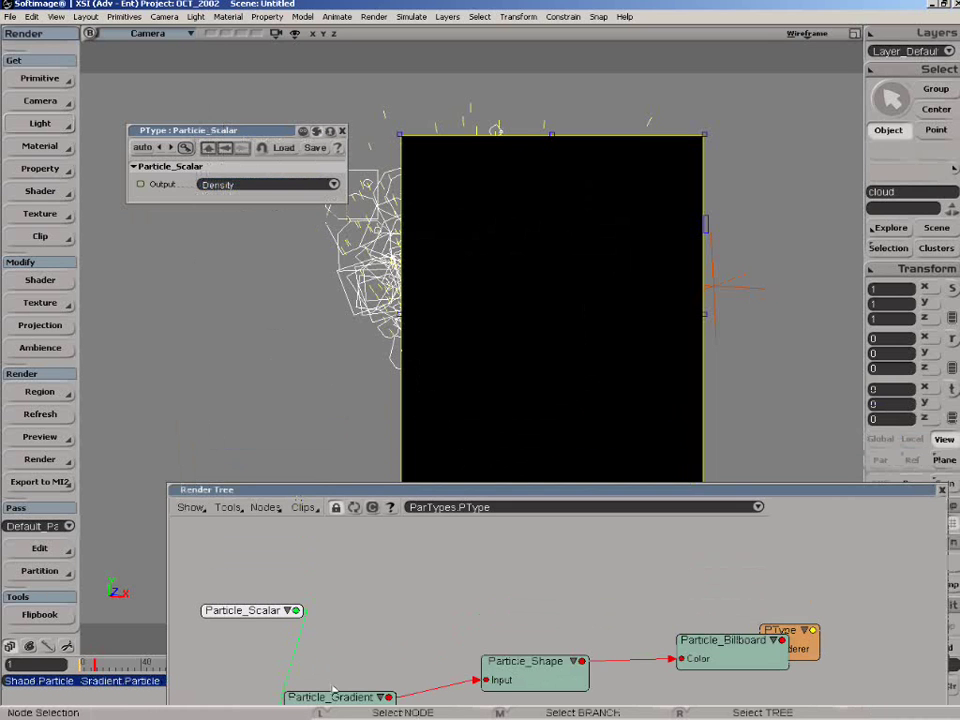
drag(334, 695, 376, 630)
Set the Particle_Gradient evaluation maximum to 2, try a minimum of -0.5, and set the minimum to -1, keeping the render region uncovered.
double_click(377, 632)
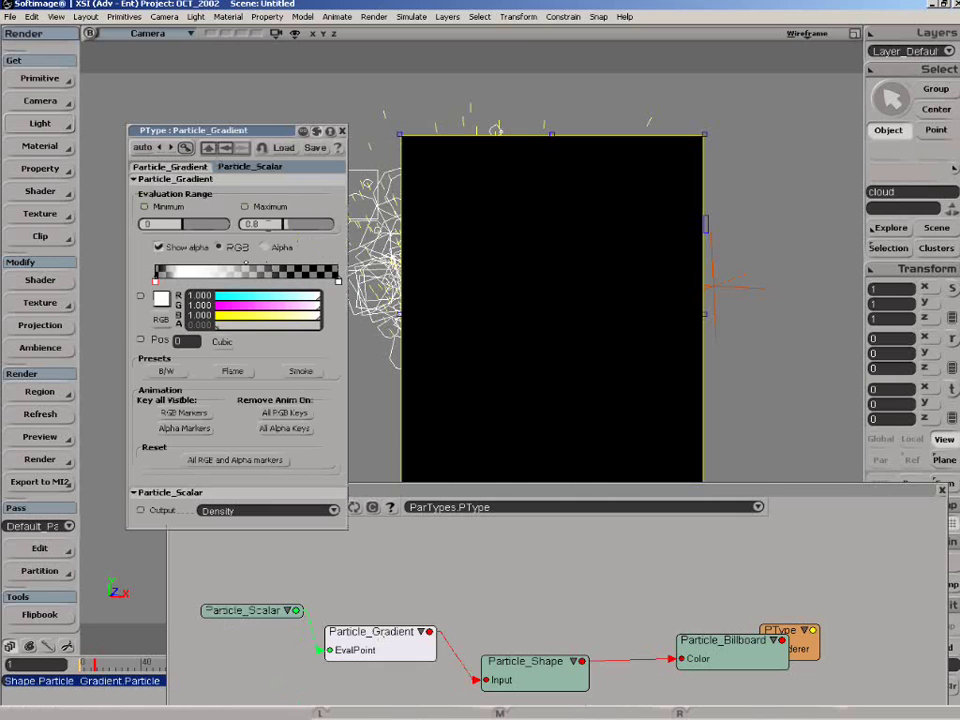
click(262, 224)
text(2)
key(Tab)
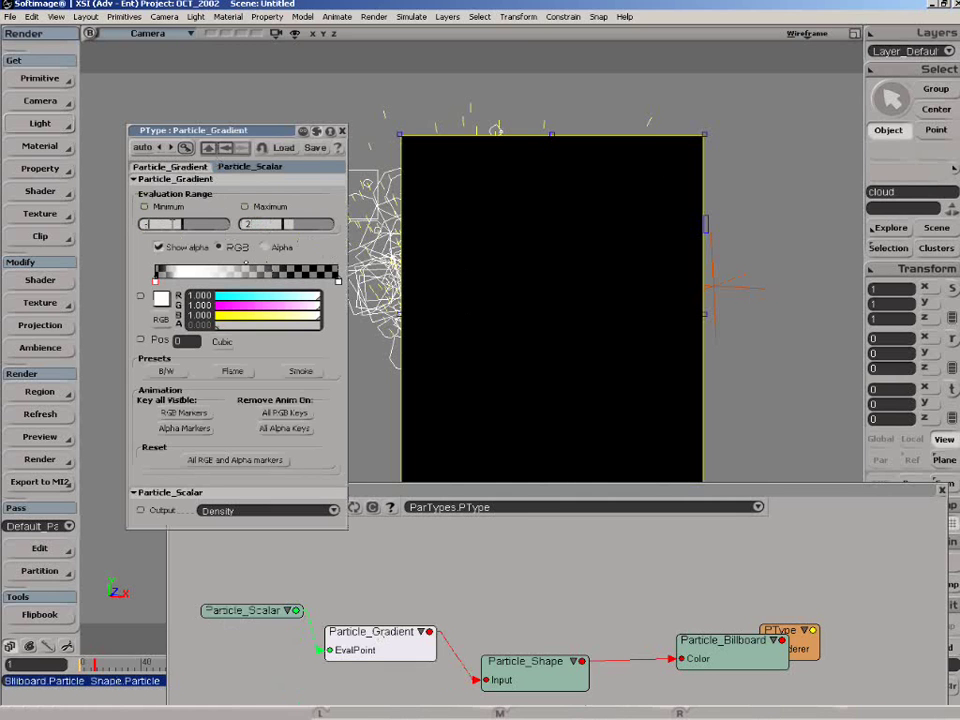
text(-0.5)
key(Return)
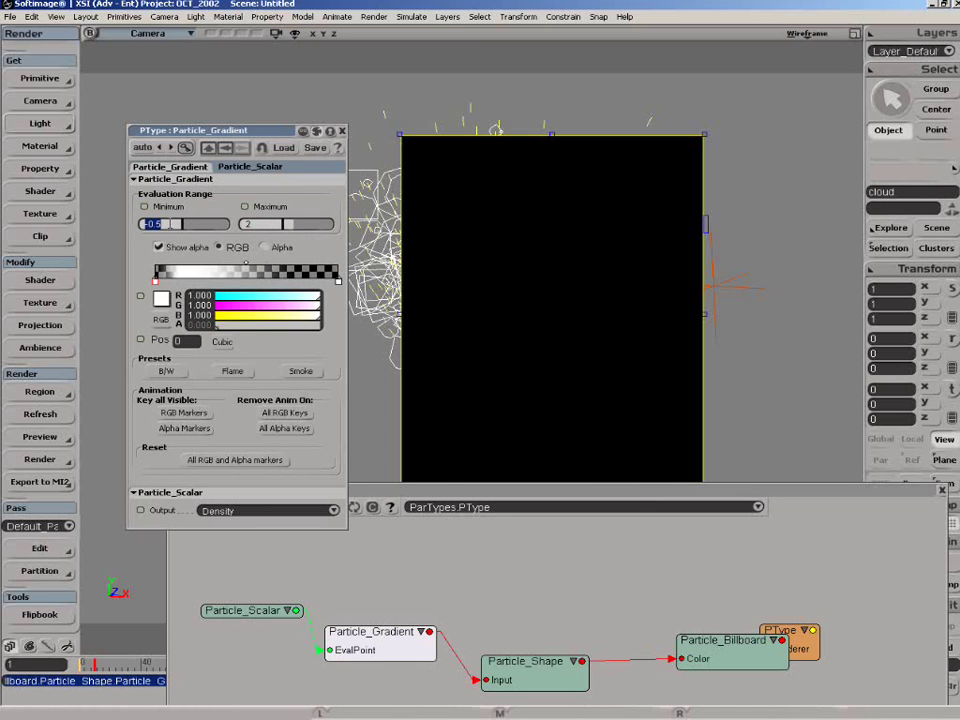
text(-1)
key(Return)
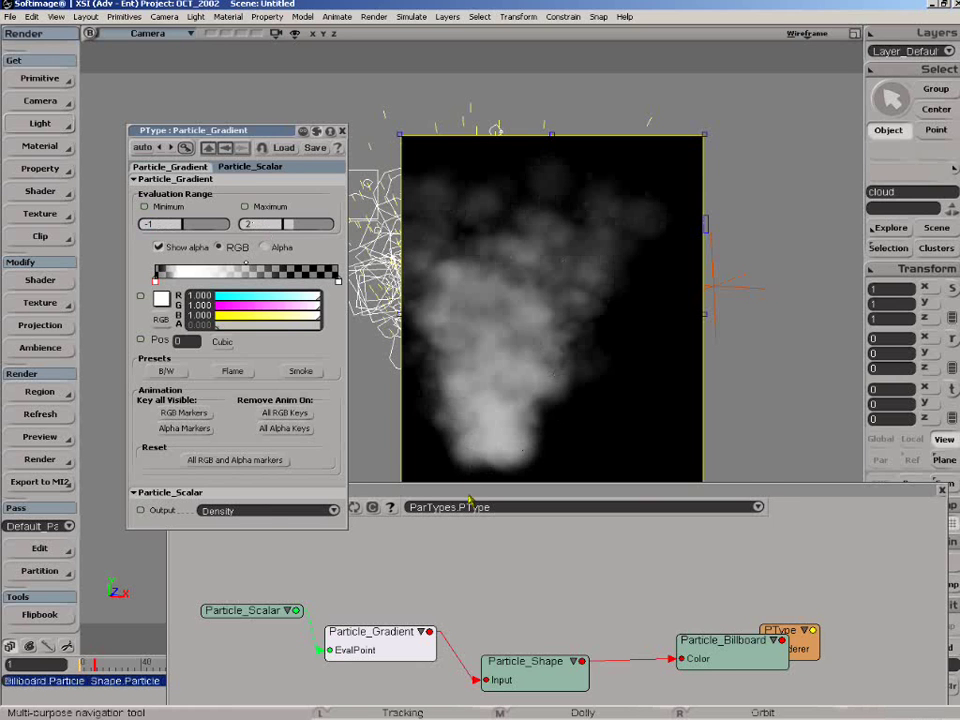
drag(469, 494, 468, 511)
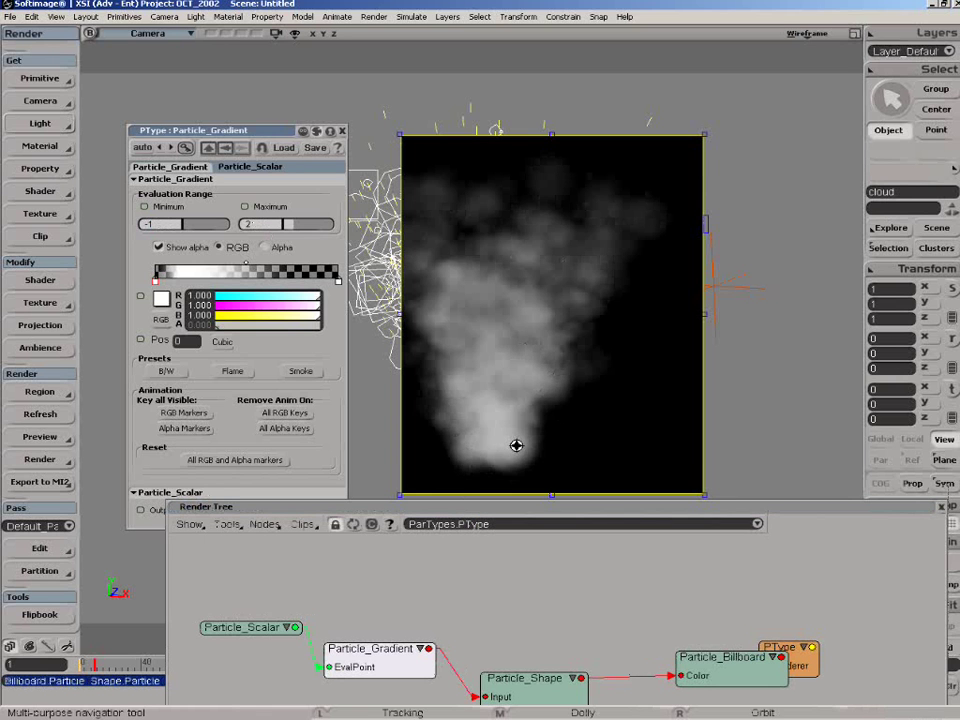